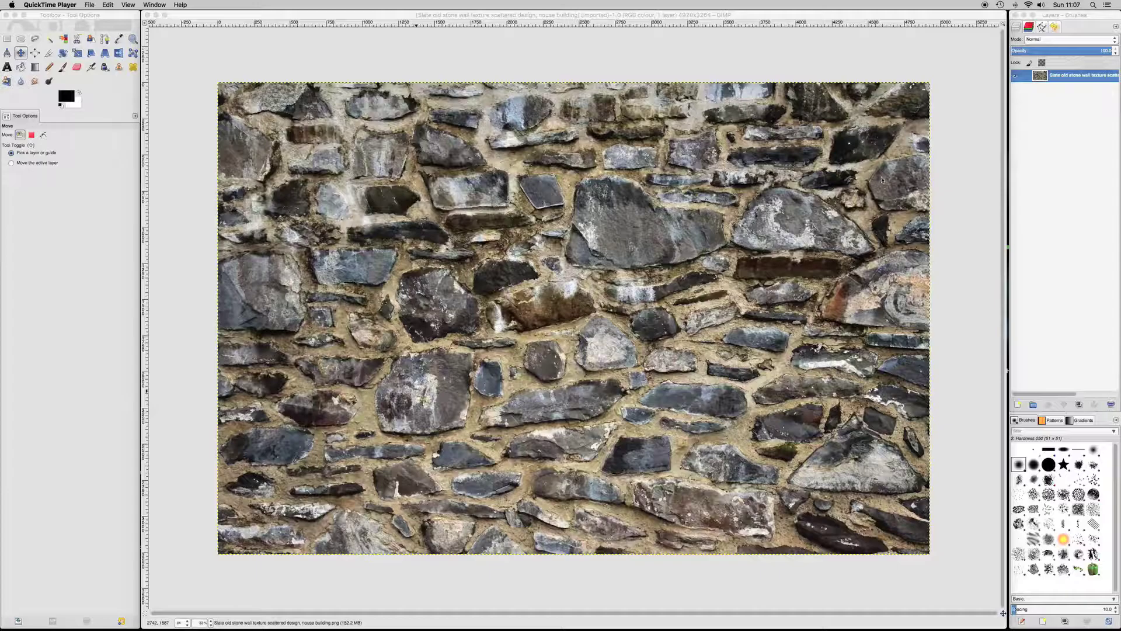
left_click(797, 18)
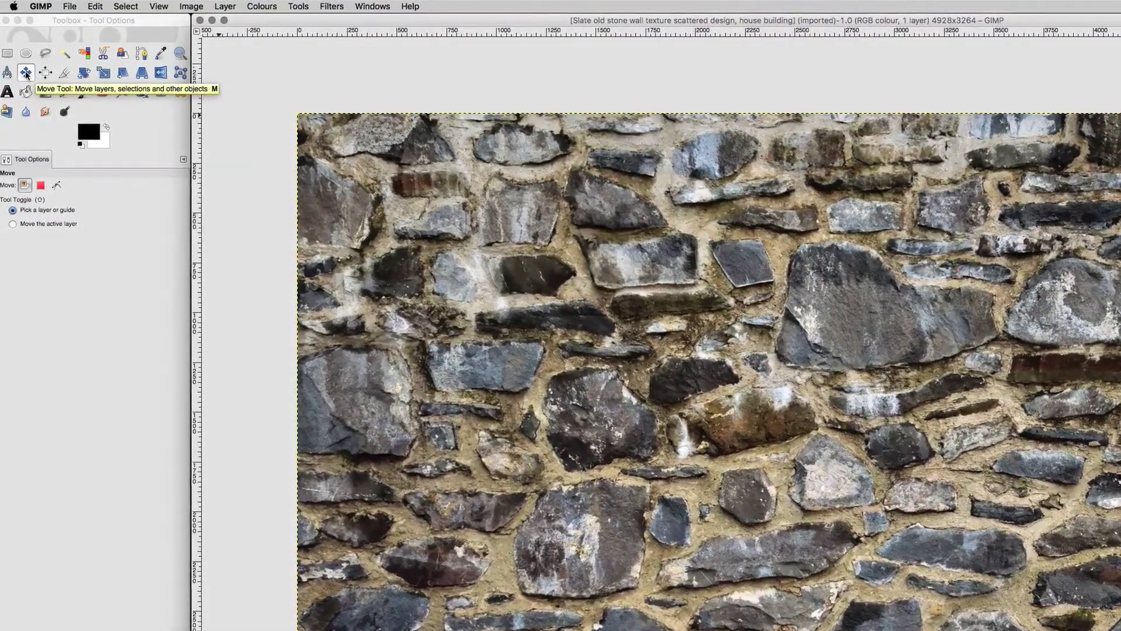
left_click_drag(374, 34, 408, 144)
left_click_drag(700, 295, 836, 360)
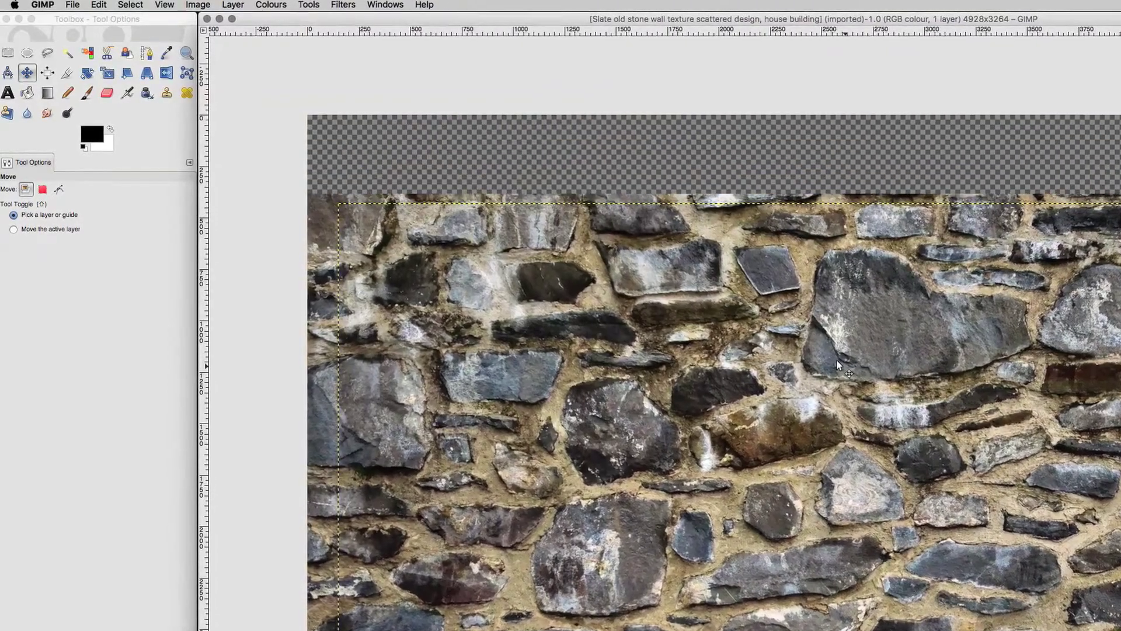
key("alt")
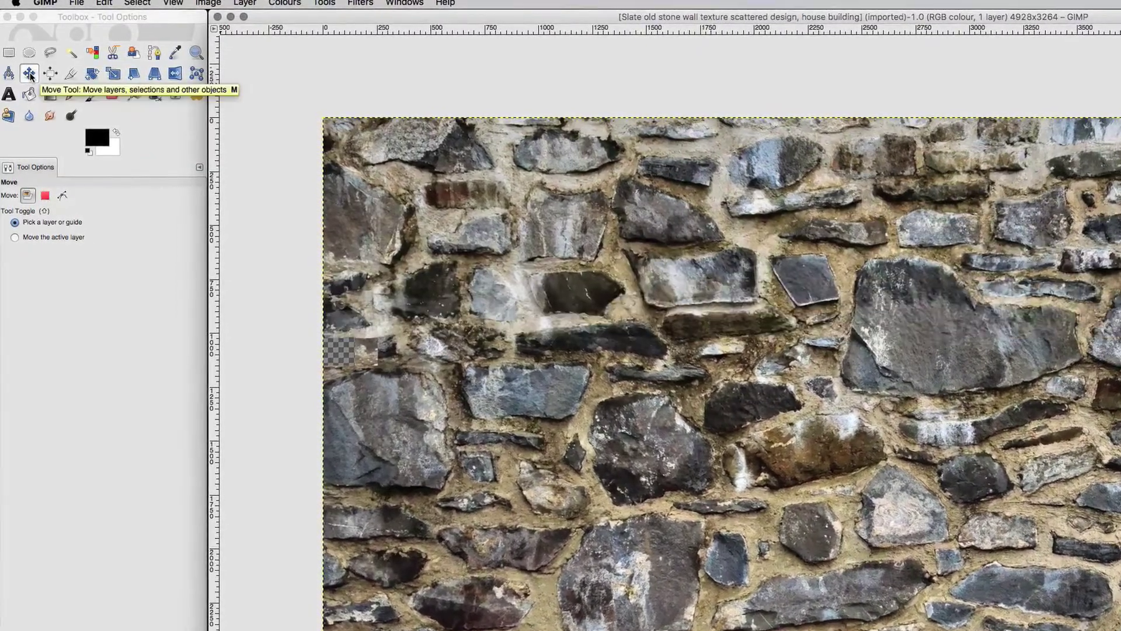
left_click(134, 95)
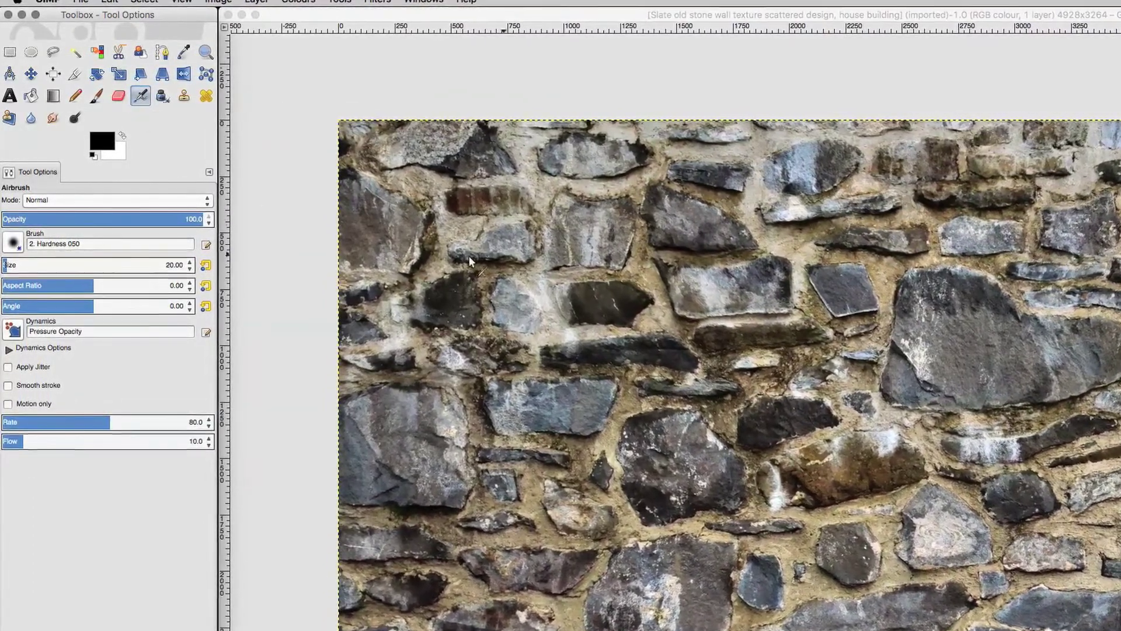
- With the Move tool, place a vertical guide at about 655 px and a horizontal guide at about 625 px
key("m")
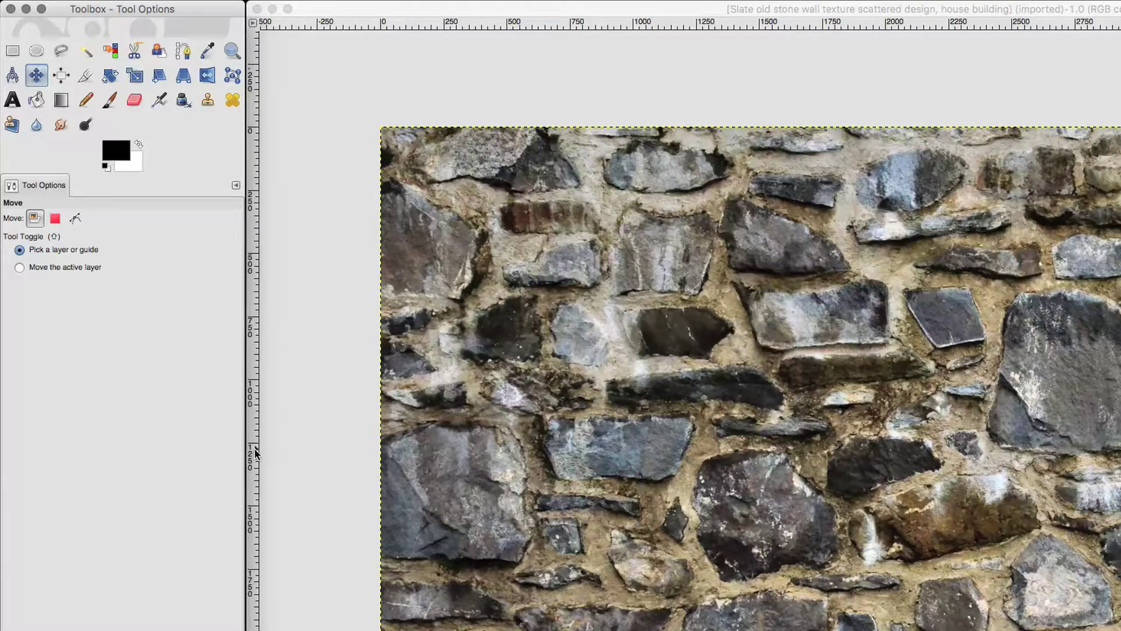
left_click_drag(255, 453, 547, 432)
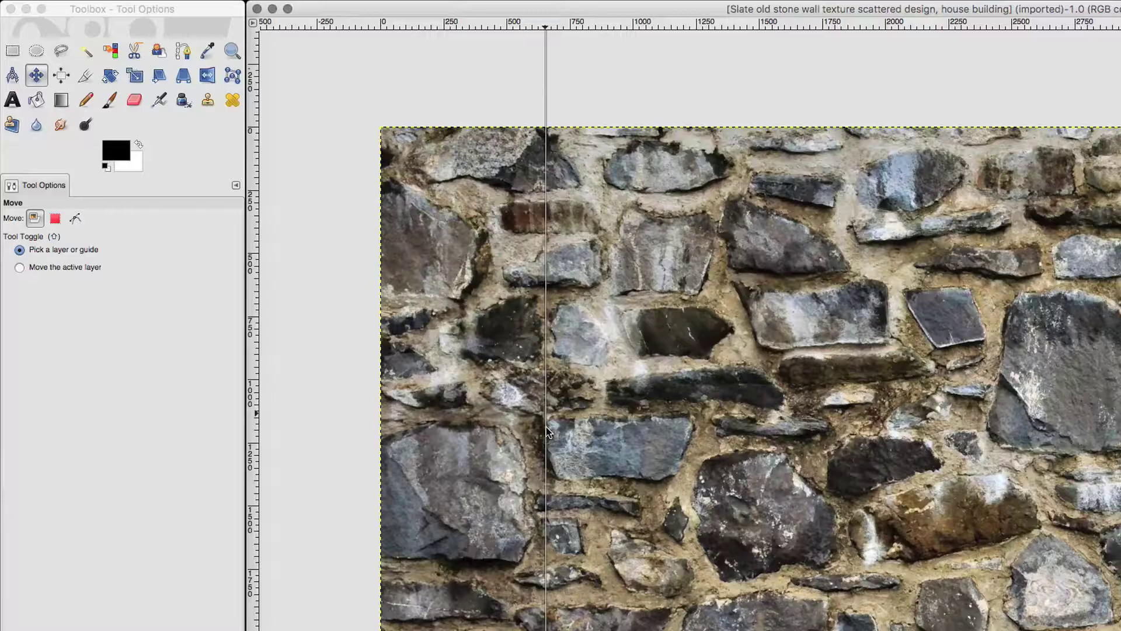
left_click_drag(548, 432, 547, 432)
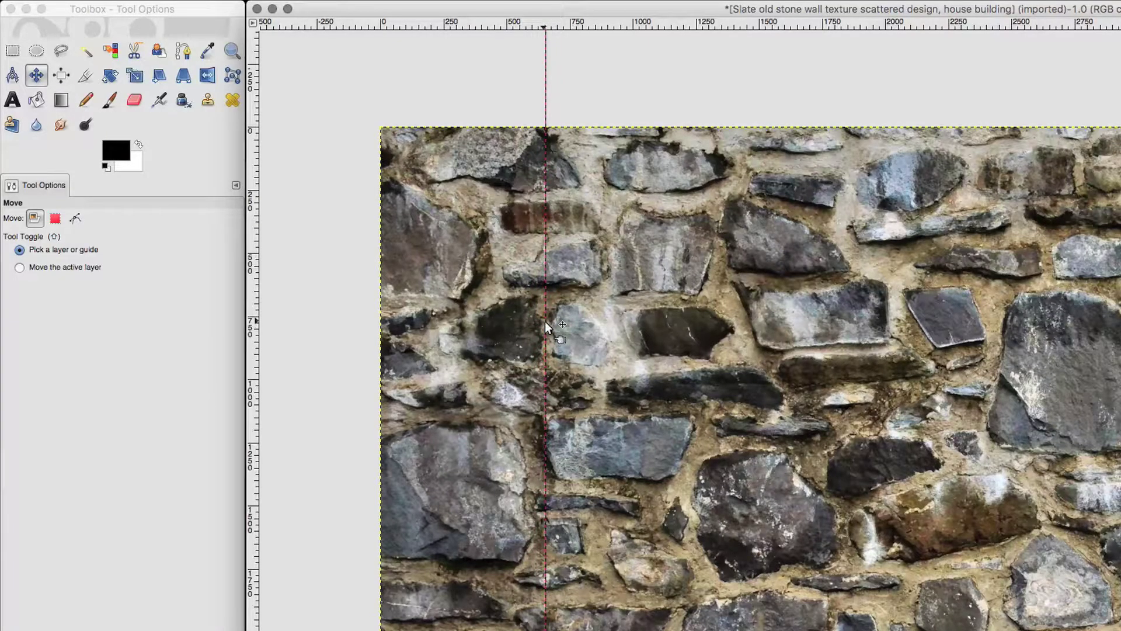
left_click_drag(948, 23, 981, 285)
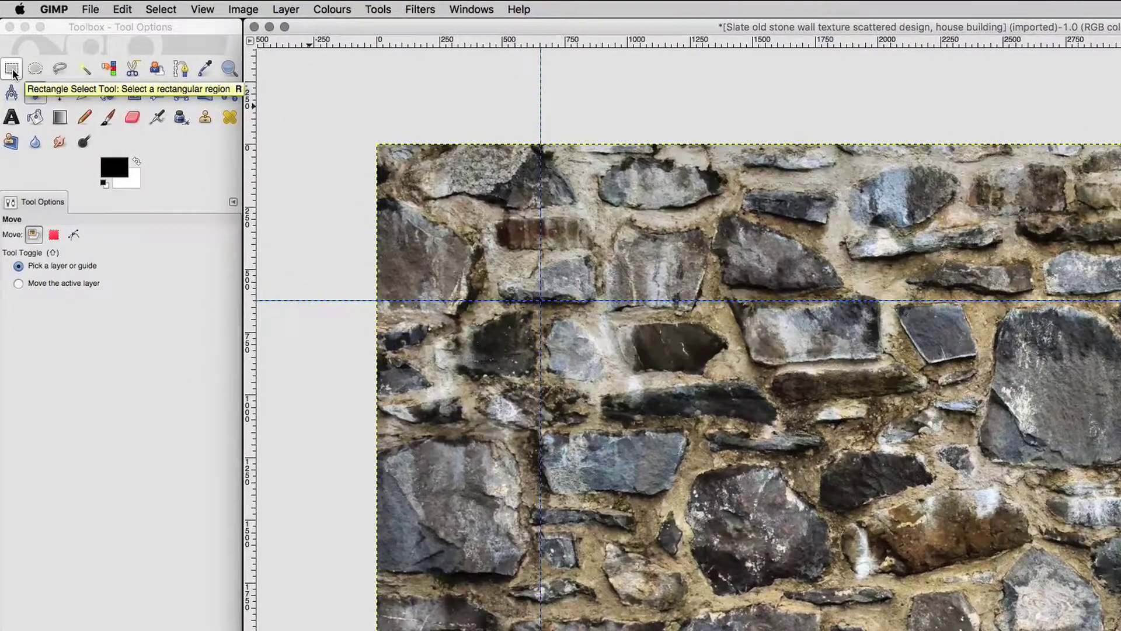
- Select the full-height strip of wall between the image's left edge and the vertical guide with a rectangle selection
left_click(13, 72)
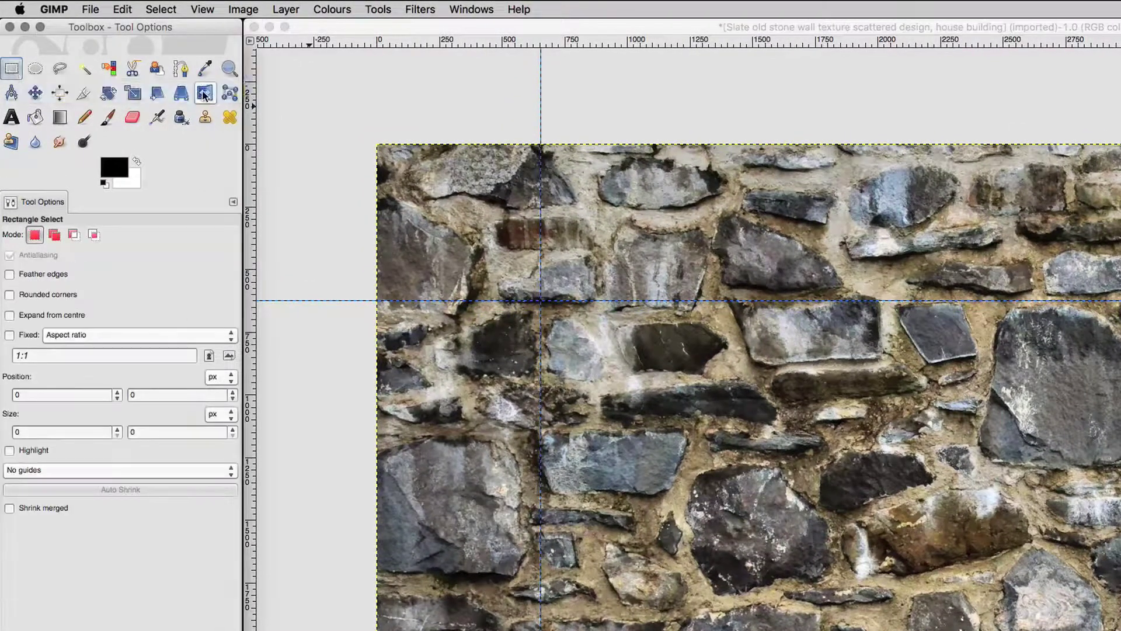
left_click(320, 108)
mouse_move(324, 109)
left_mouse_down()
mouse_move(340, 113)
mouse_move(467, 485)
mouse_move(542, 630)
left_mouse_up()
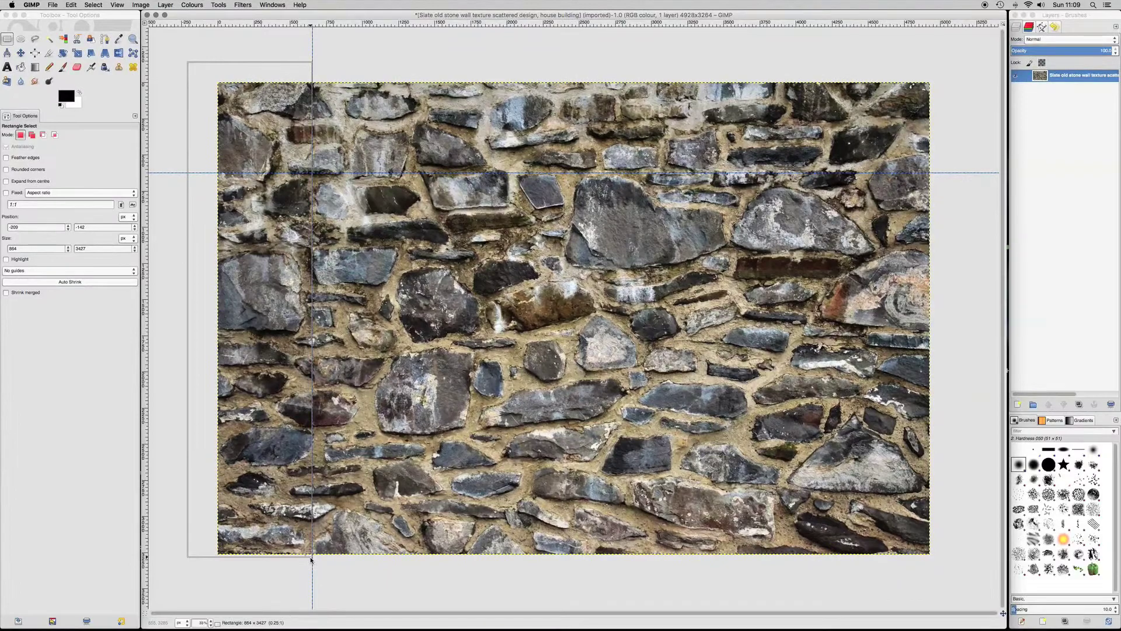
left_click_drag(310, 559, 312, 560)
left_click_drag(313, 560, 292, 565)
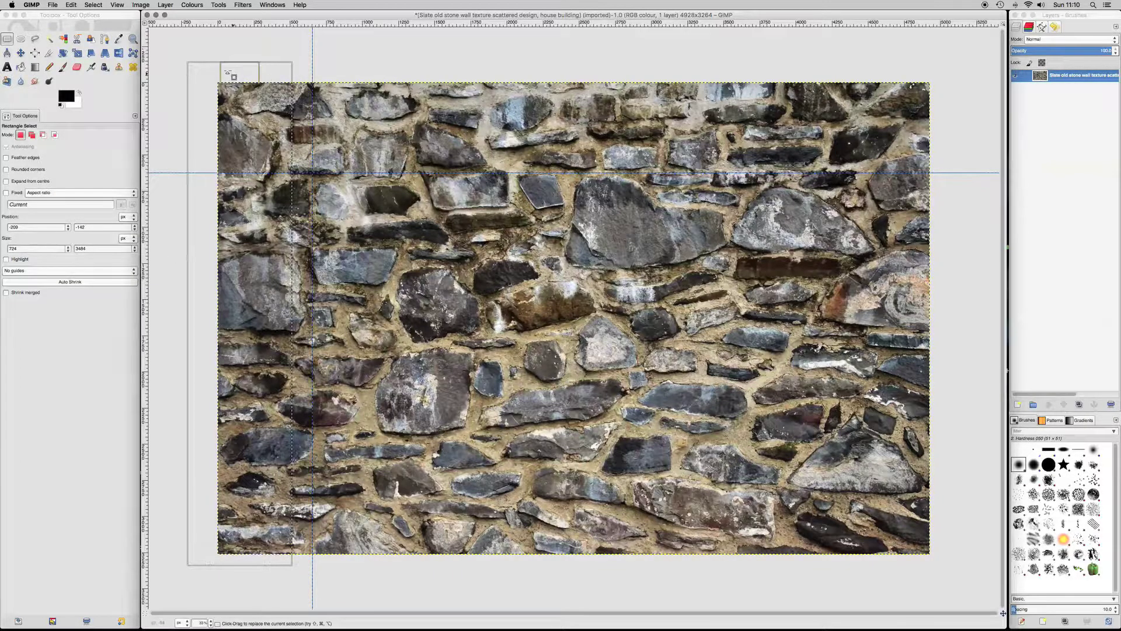
left_click_drag(191, 56, 313, 561)
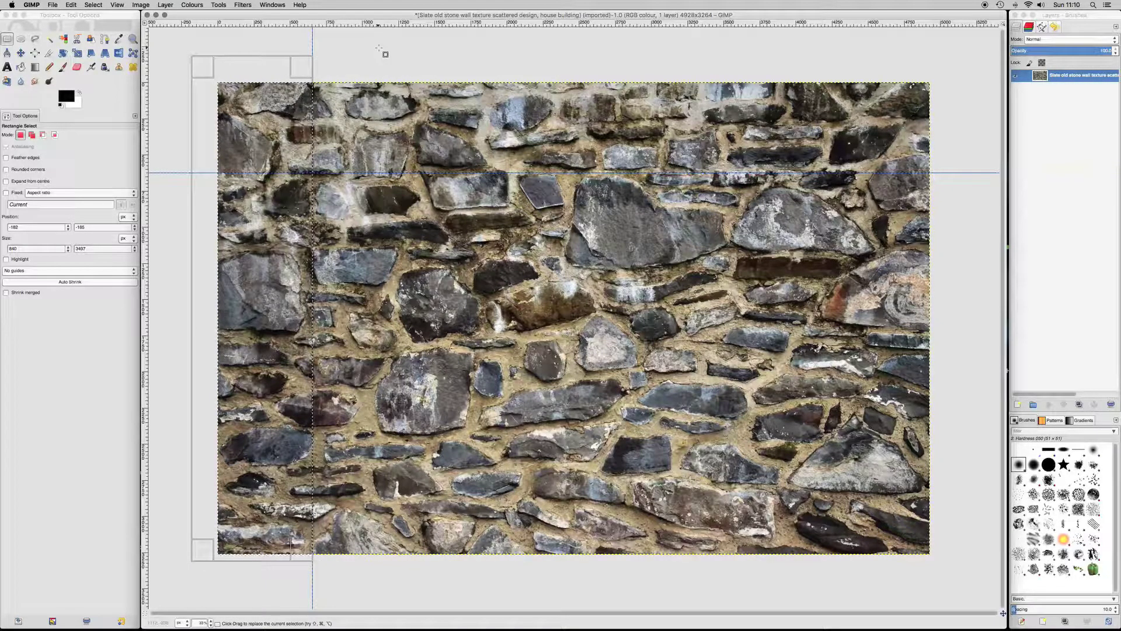
- Cut the selected strip, paste it back and turn the floating selection into a new layer
key("ctrl")
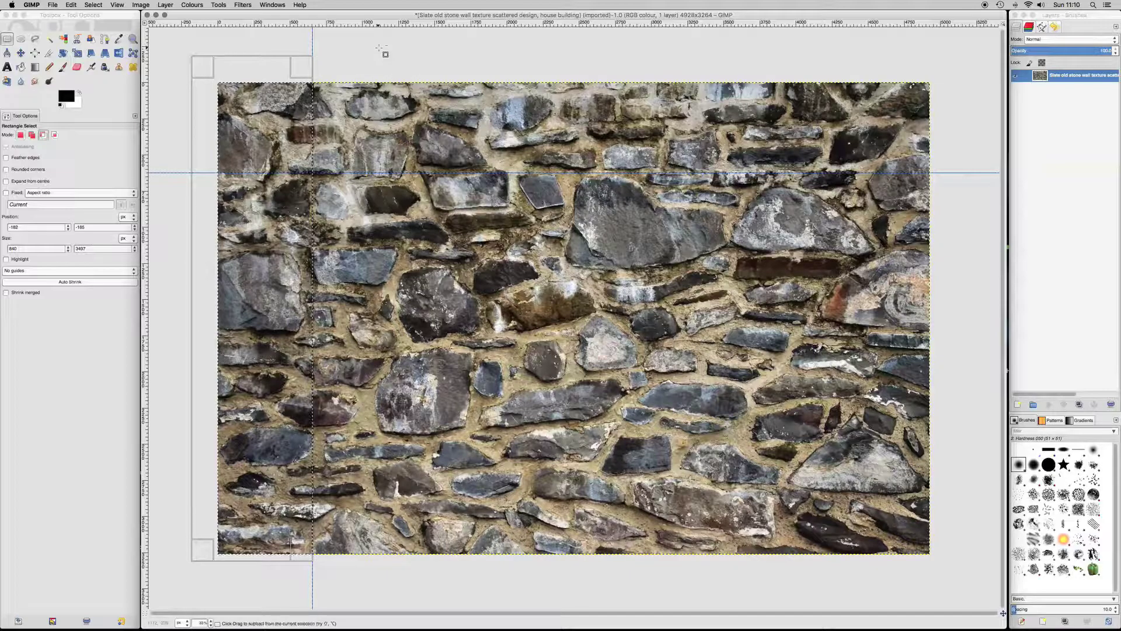
key("ctrl+x")
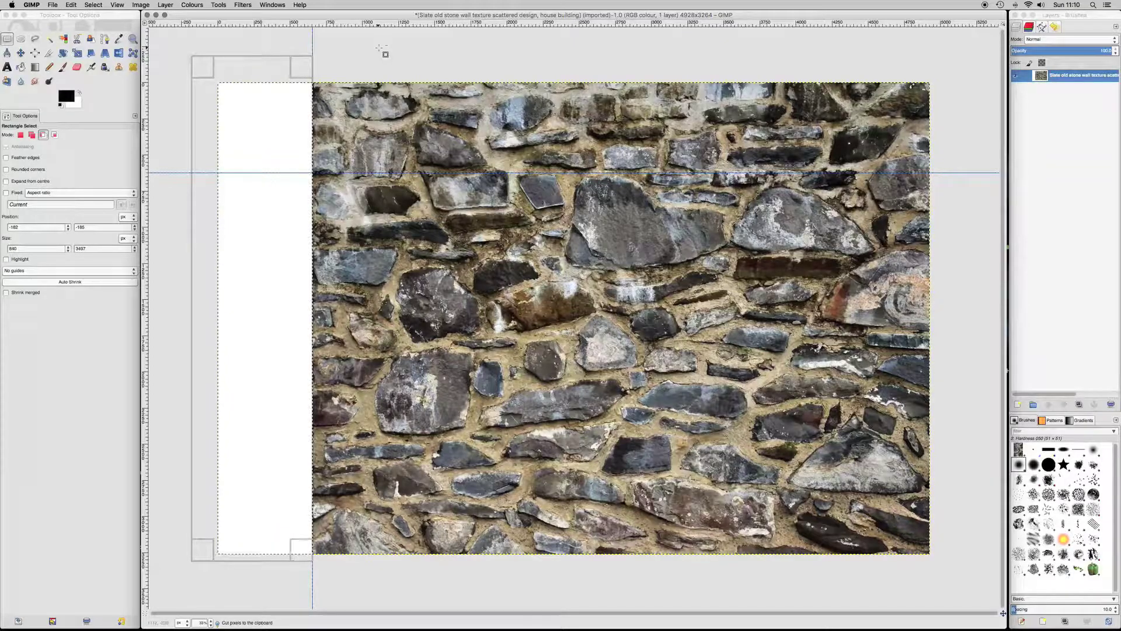
key("ctrl+v")
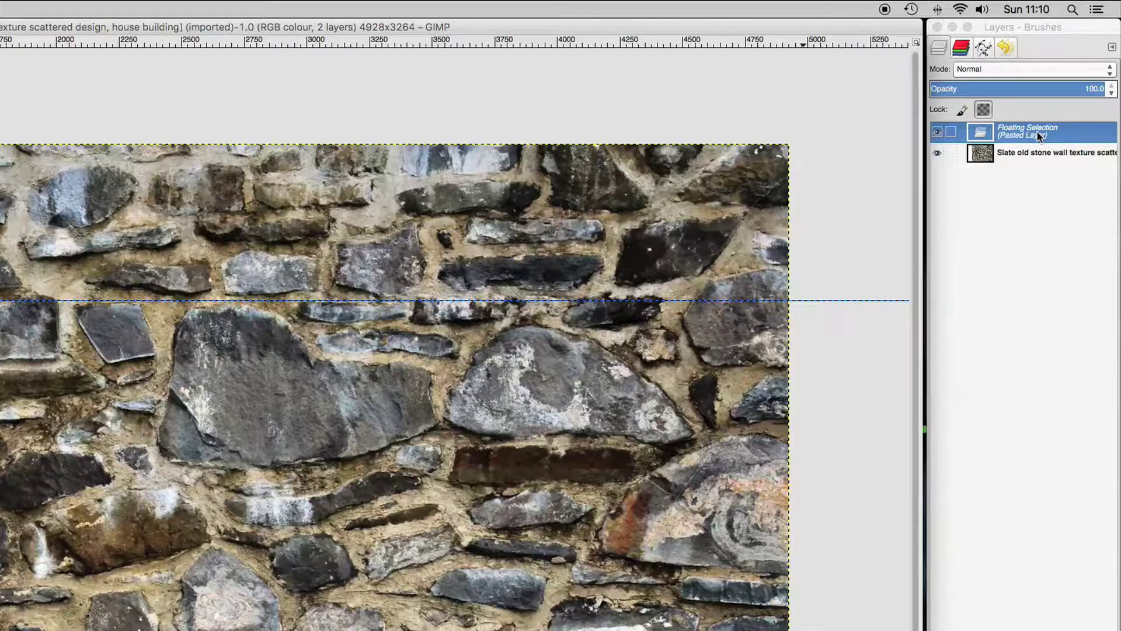
right_click(1016, 132)
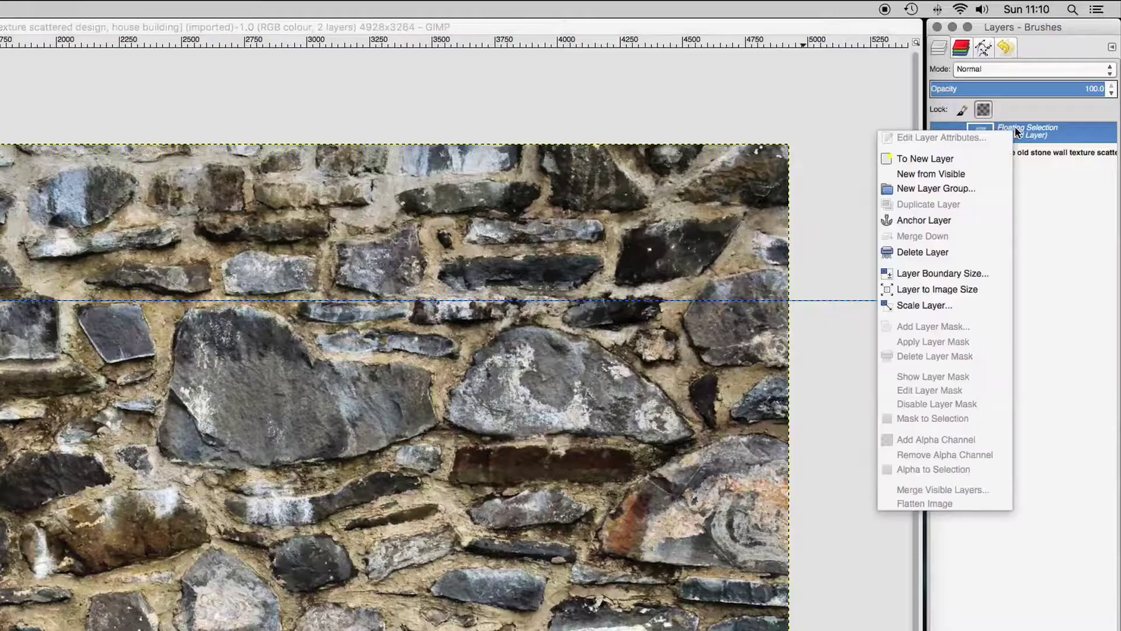
left_click(949, 160)
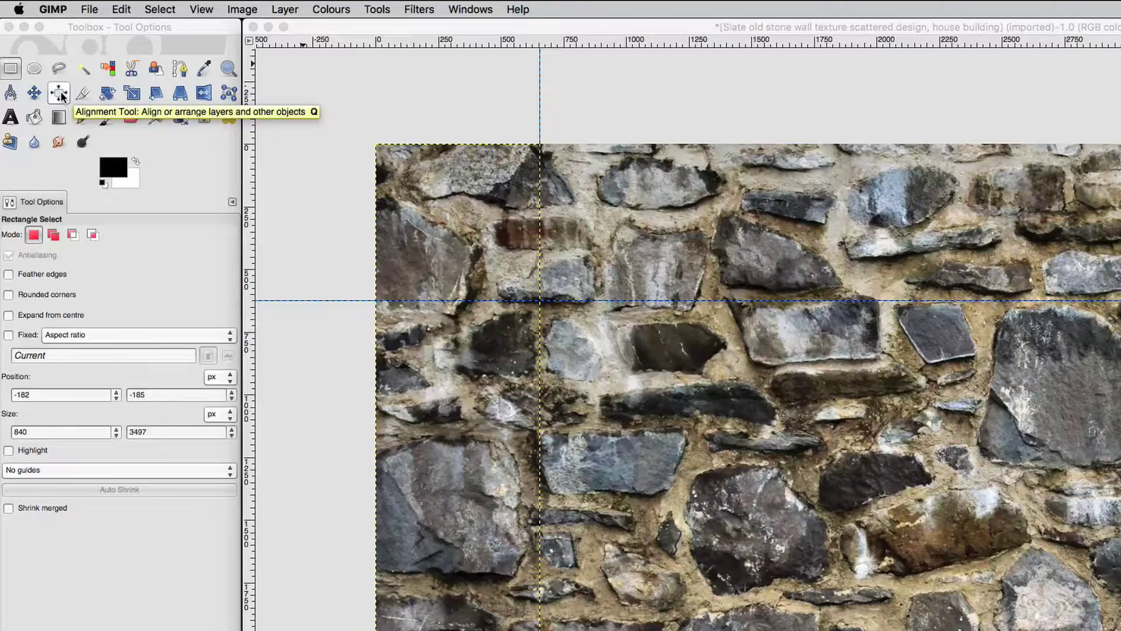
- Align the pasted strip layer with the right edge of the image
left_click(59, 94)
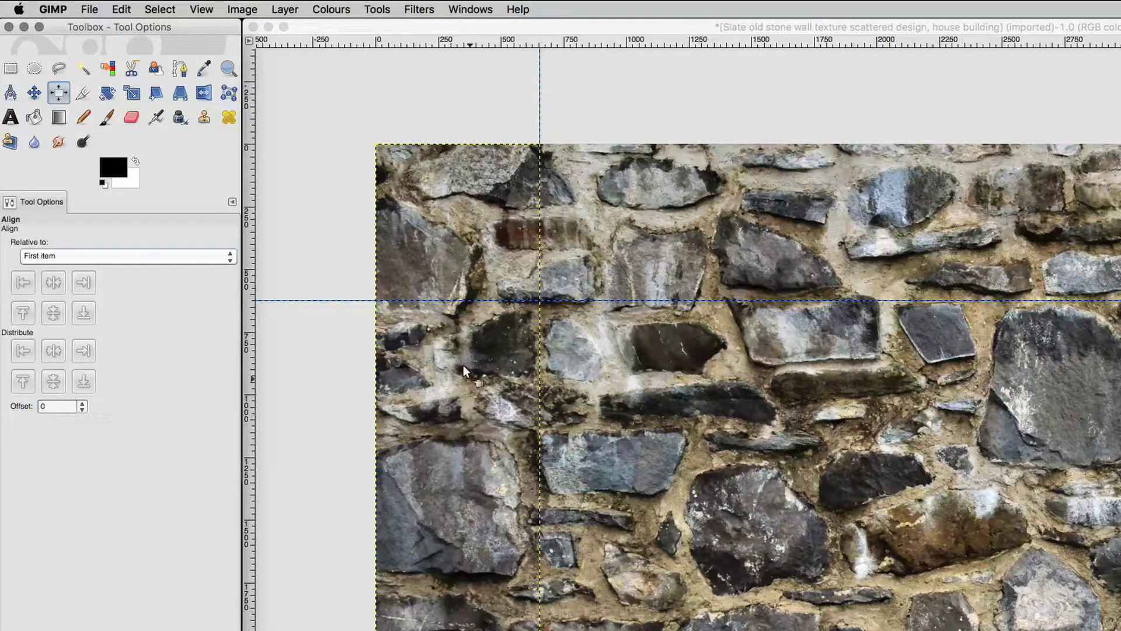
left_click(477, 463)
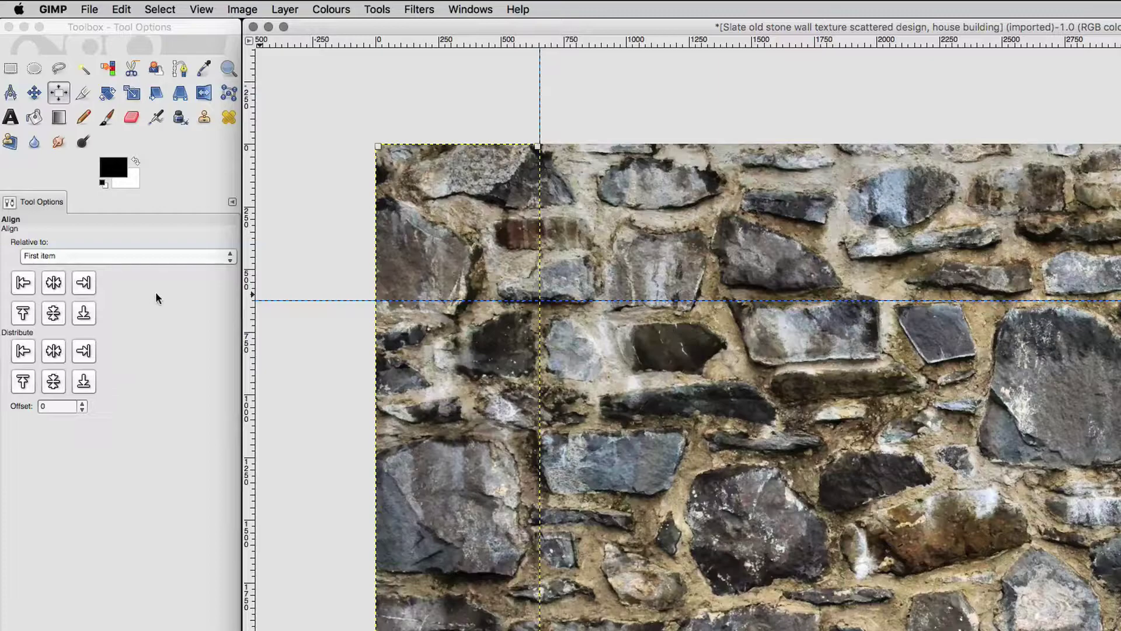
left_click(80, 284)
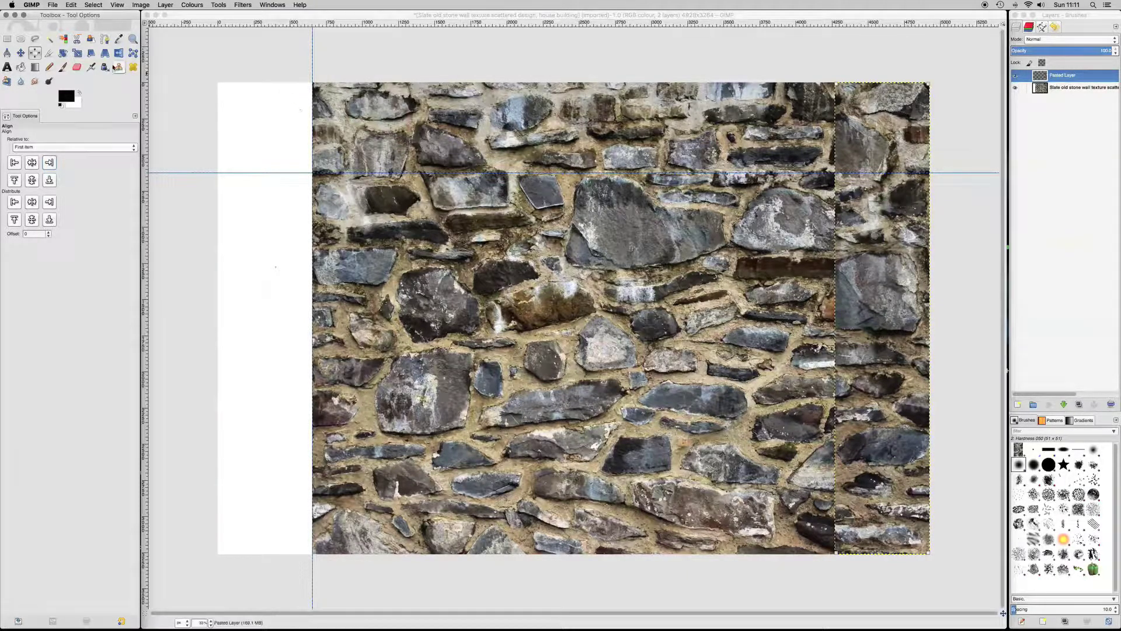
- Set up the Eraser with the 2. Hardness 050 brush and a size of about 105
left_click(78, 67)
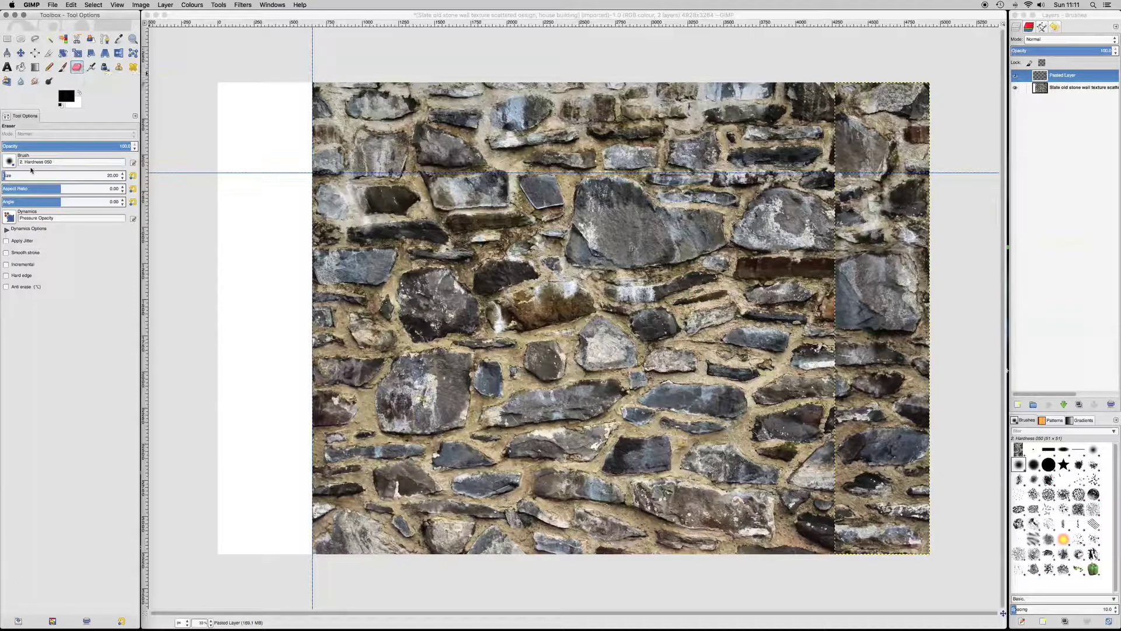
left_click(10, 161)
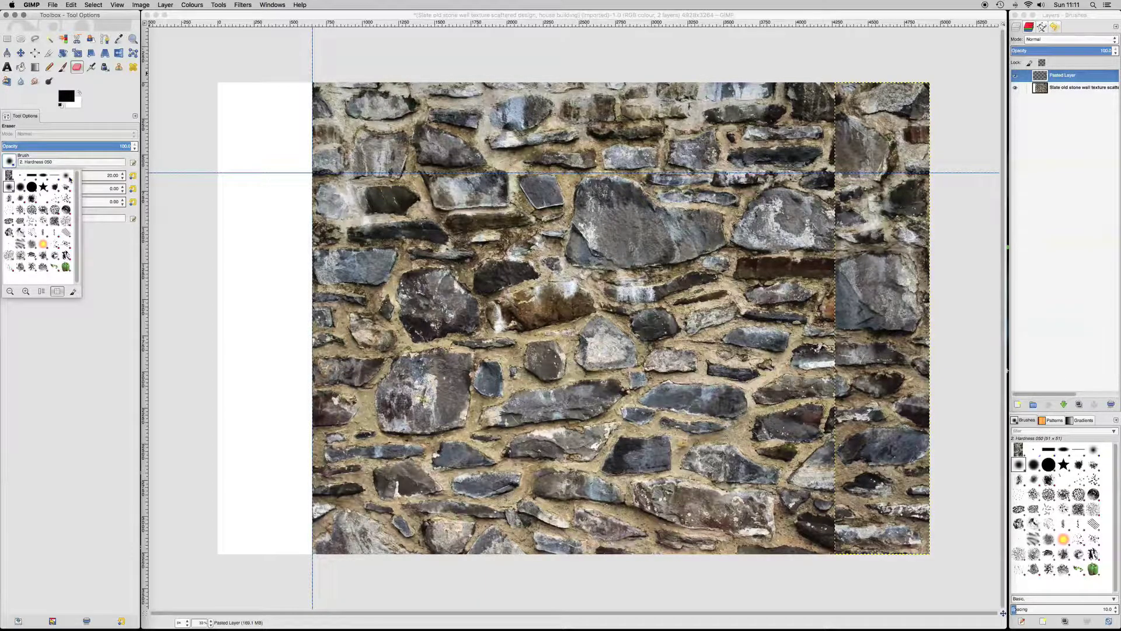
left_click(119, 255)
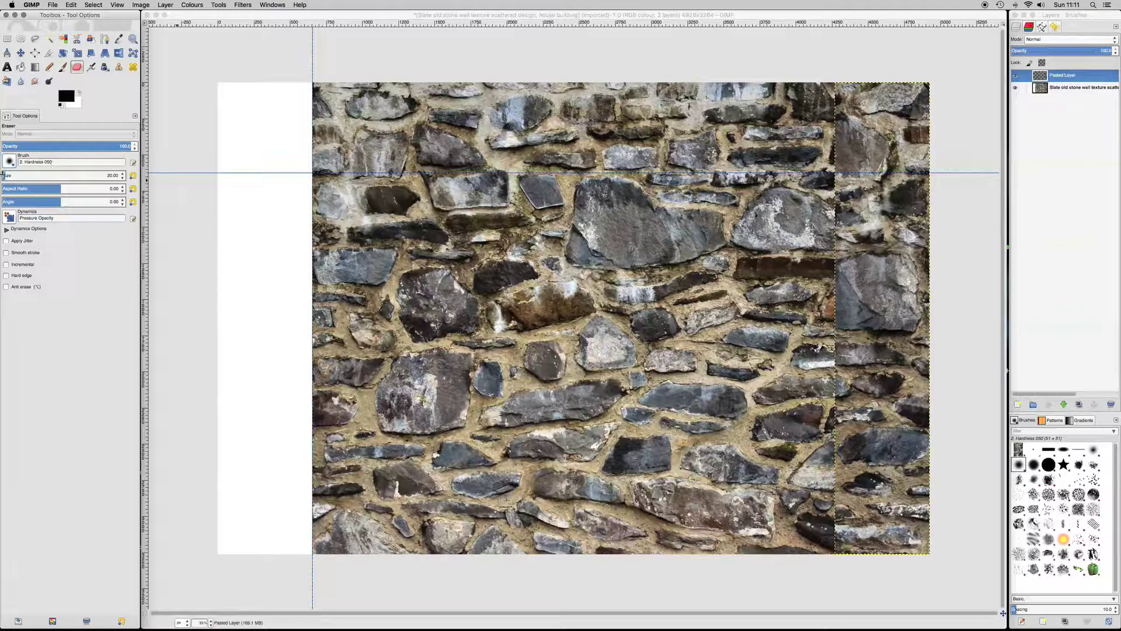
left_click_drag(5, 175, 24, 175)
- Erase the pasted strip's hard left edge to blend it into the wall, toggling the original wall layer's visibility to check
left_click(1015, 88)
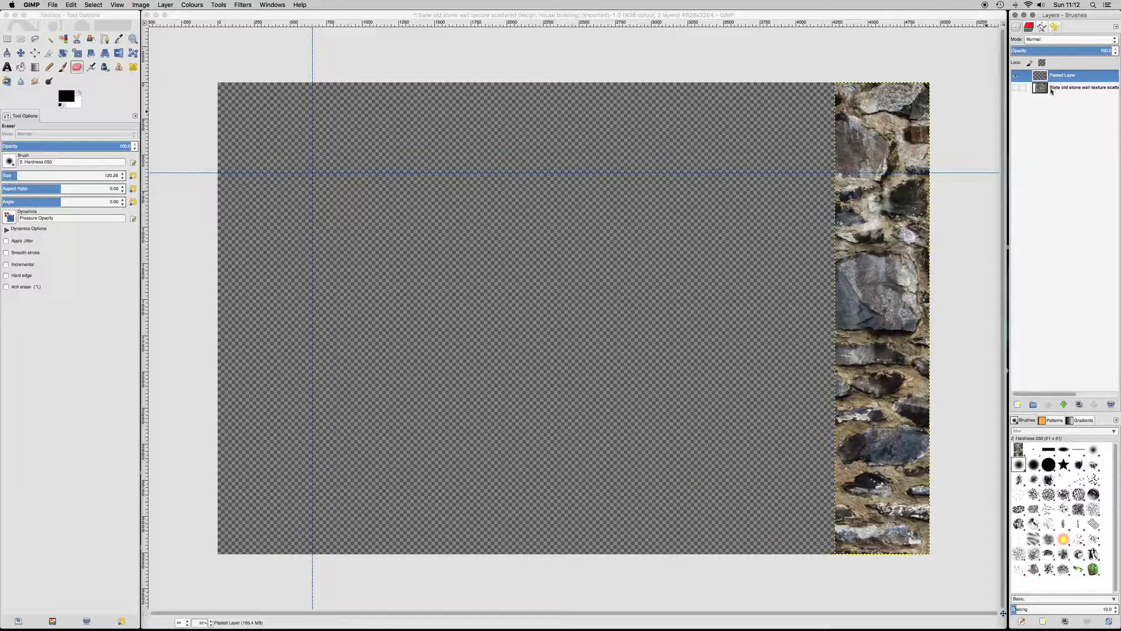
left_click(1016, 88)
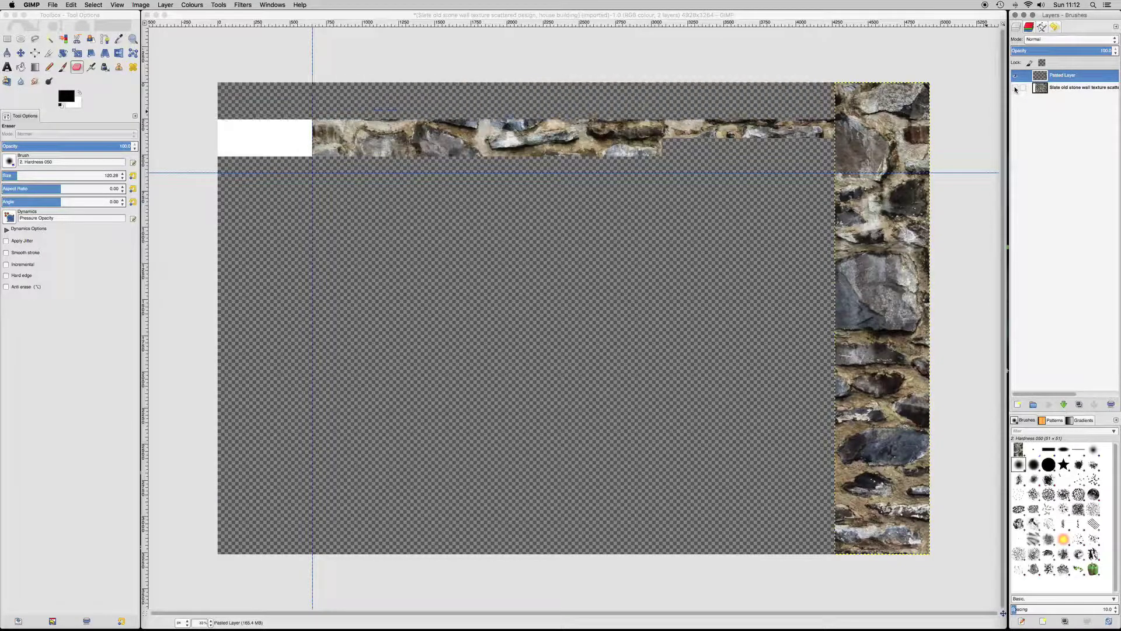
left_click(1016, 89)
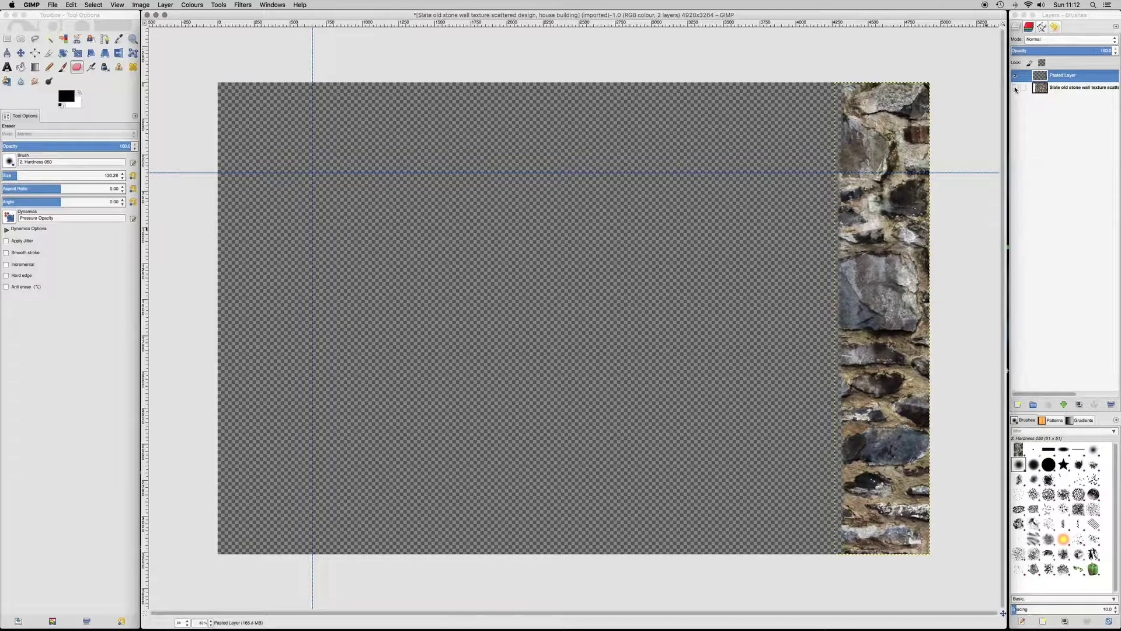
left_click(1014, 87)
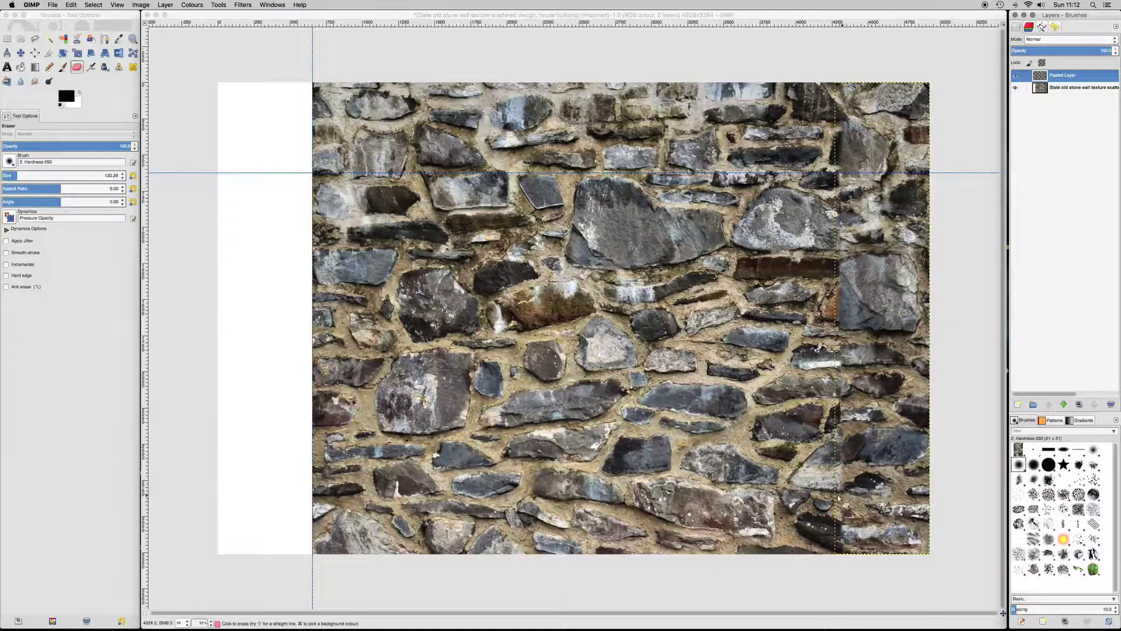
left_click(838, 526)
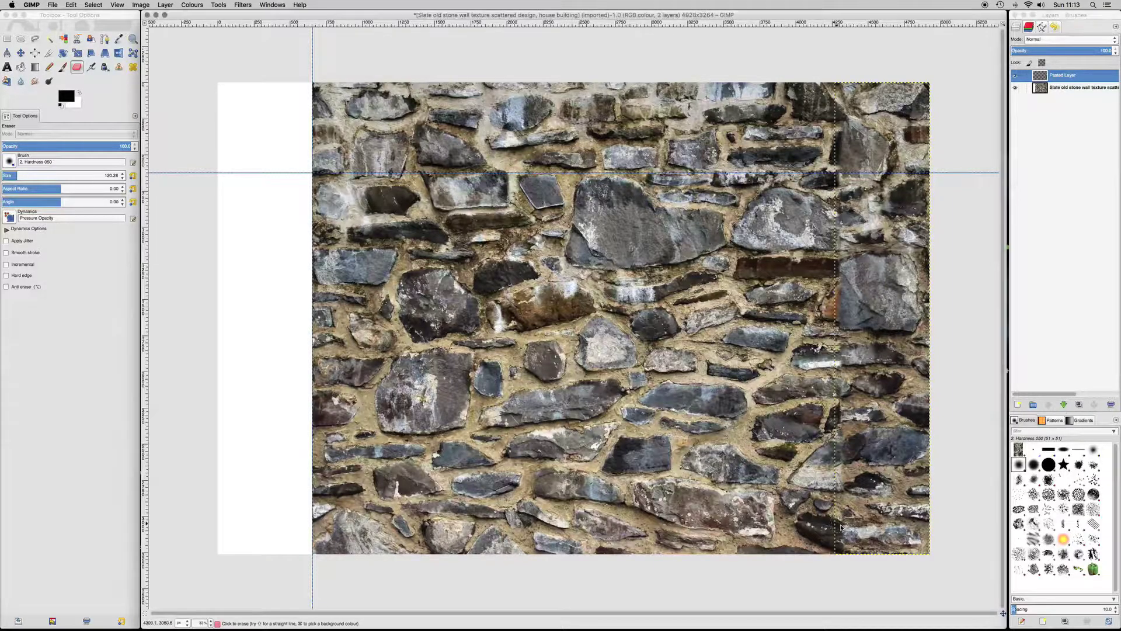
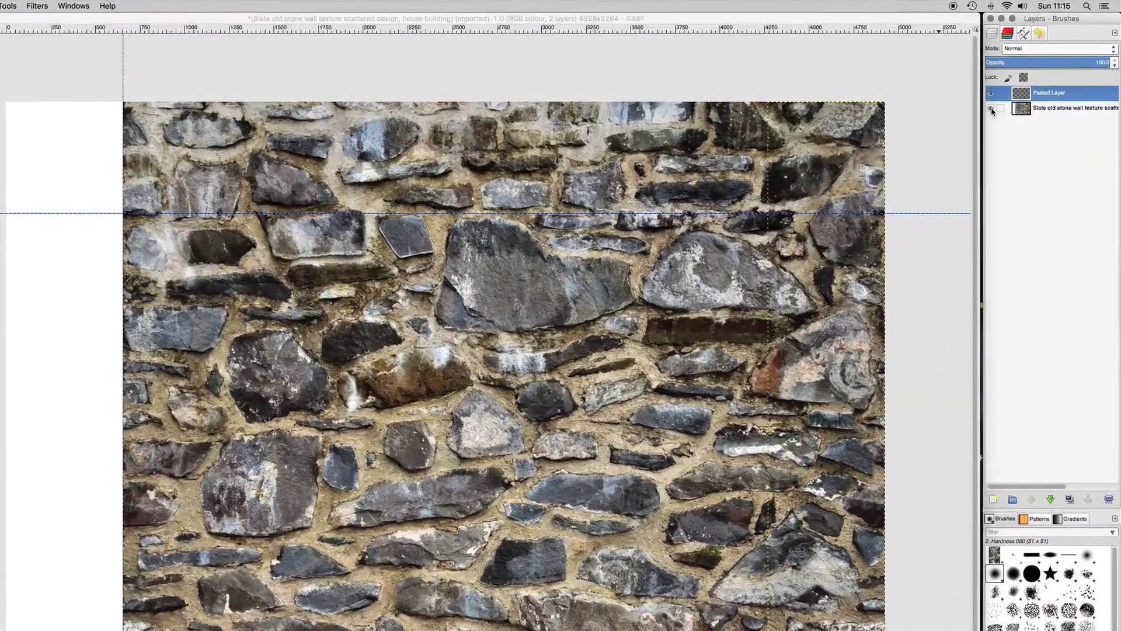
- Check the erased strip with the original wall layer hidden, show that layer again and merge the strip down into it
left_click(991, 108)
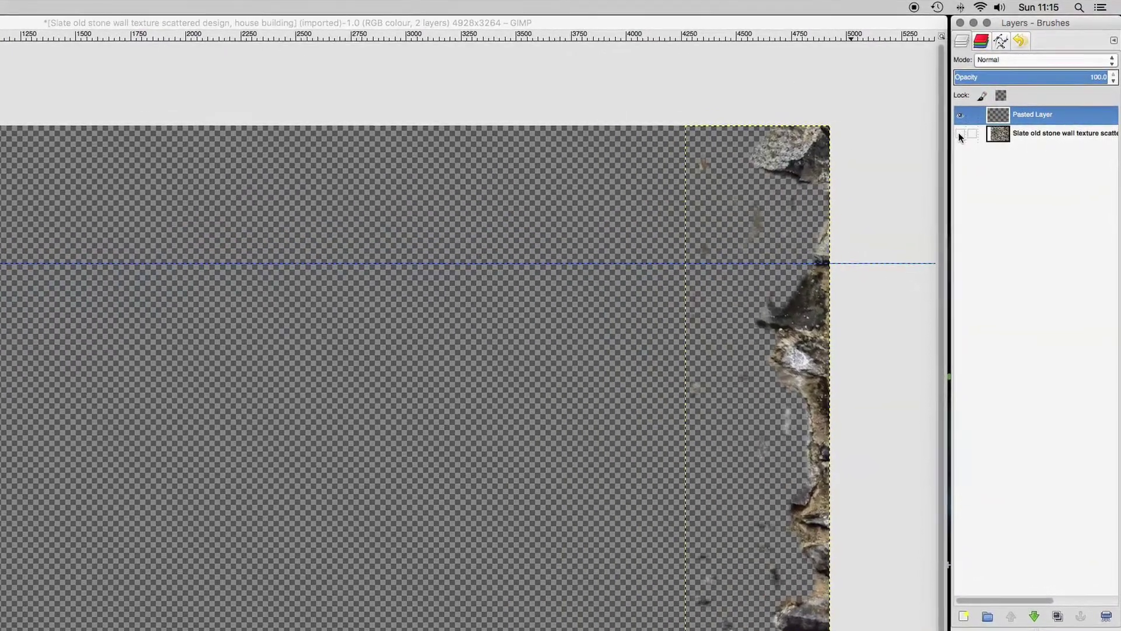
left_click(959, 133)
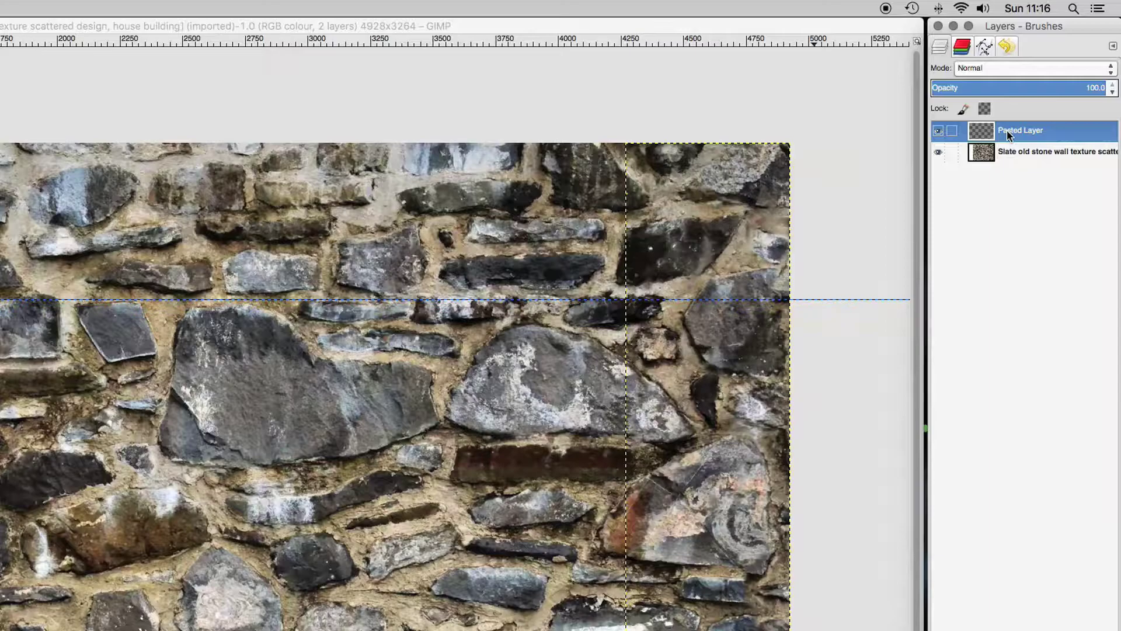
right_click(1008, 135)
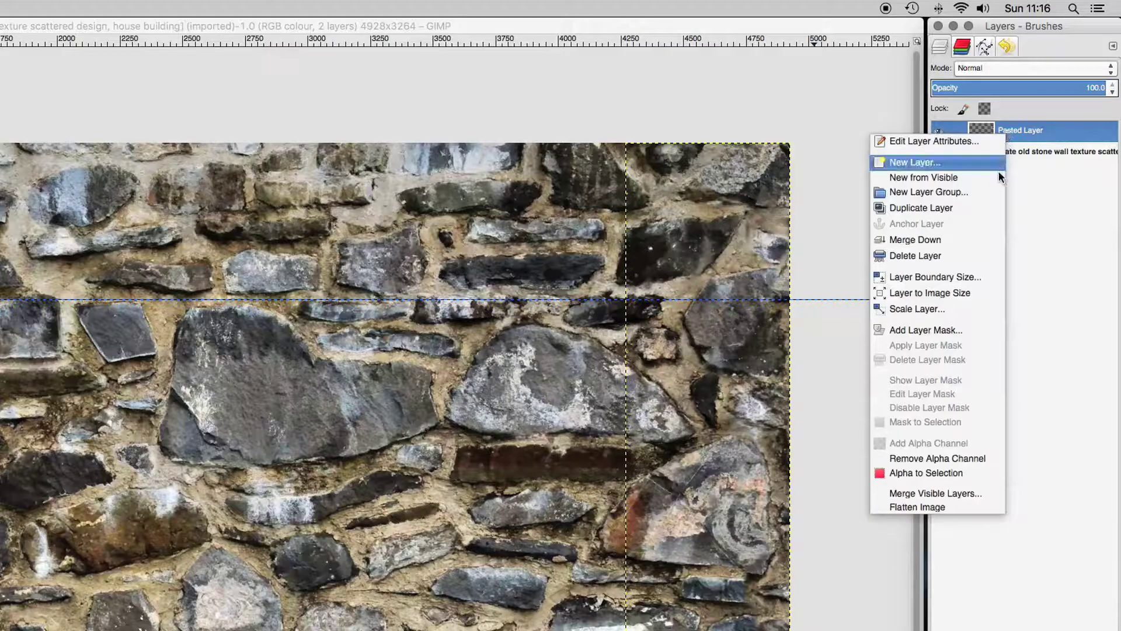
left_click(953, 241)
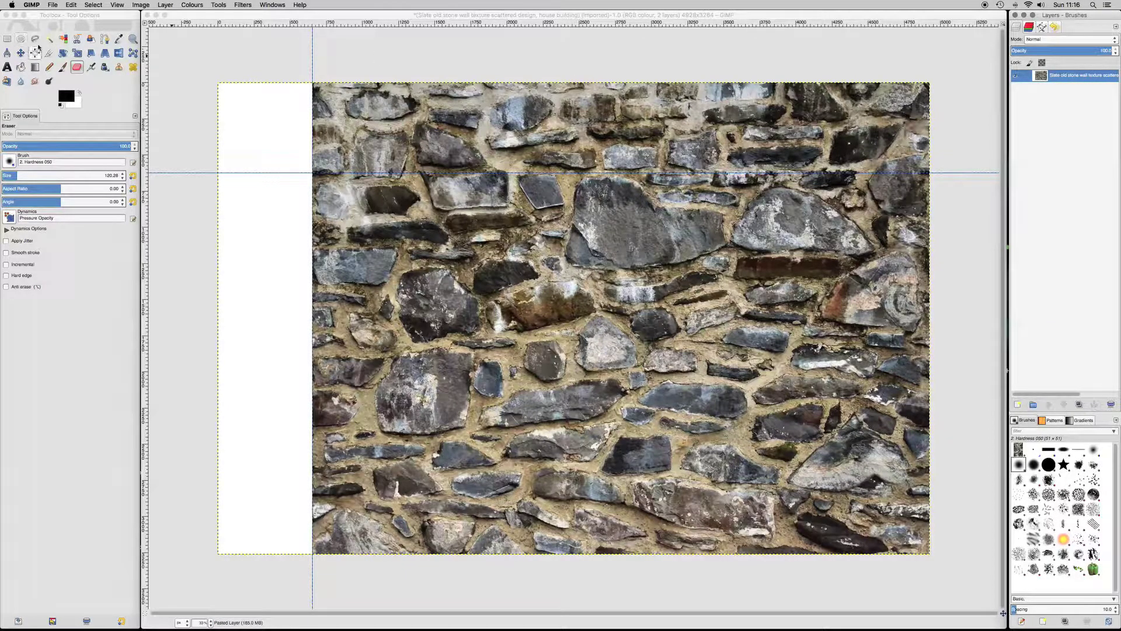
- Select the top strip of the wall above the horizontal guide, from the right edge to the vertical guide, with a rectangle selection
left_click(7, 39)
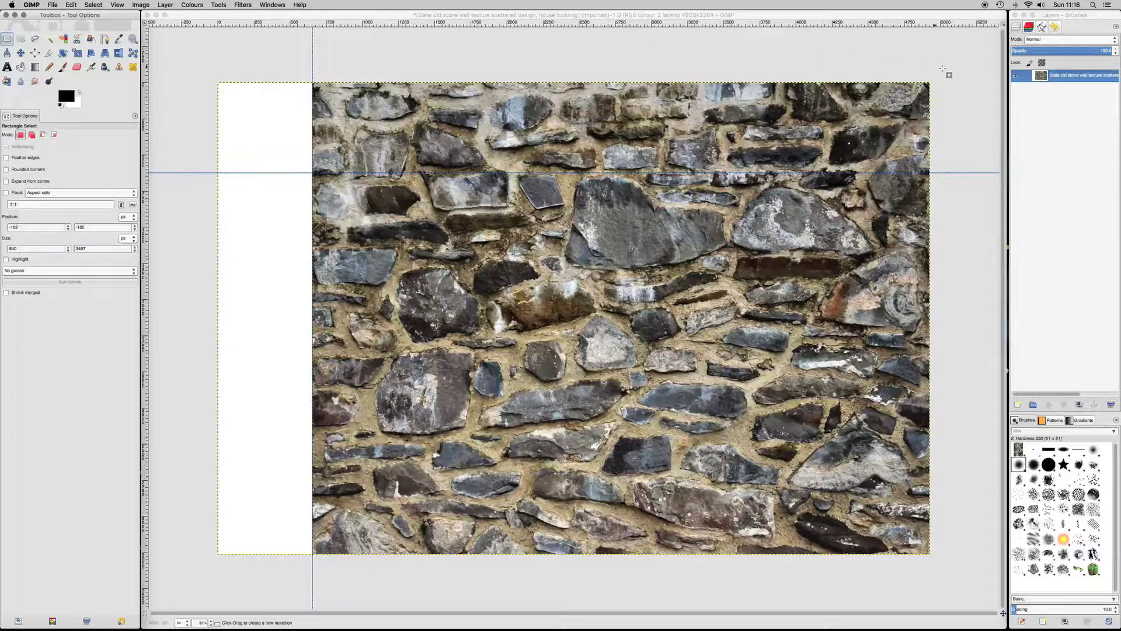
left_click_drag(942, 69, 313, 172)
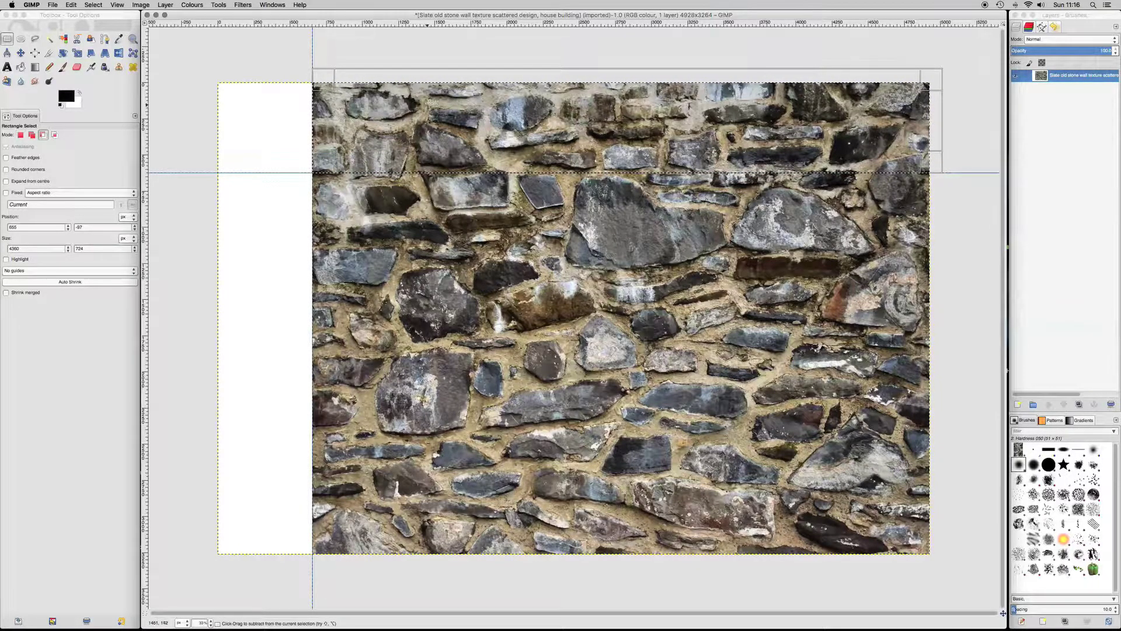
- Cut the selected top strip of the wall and paste it back as a new layer
key("ctrl+x")
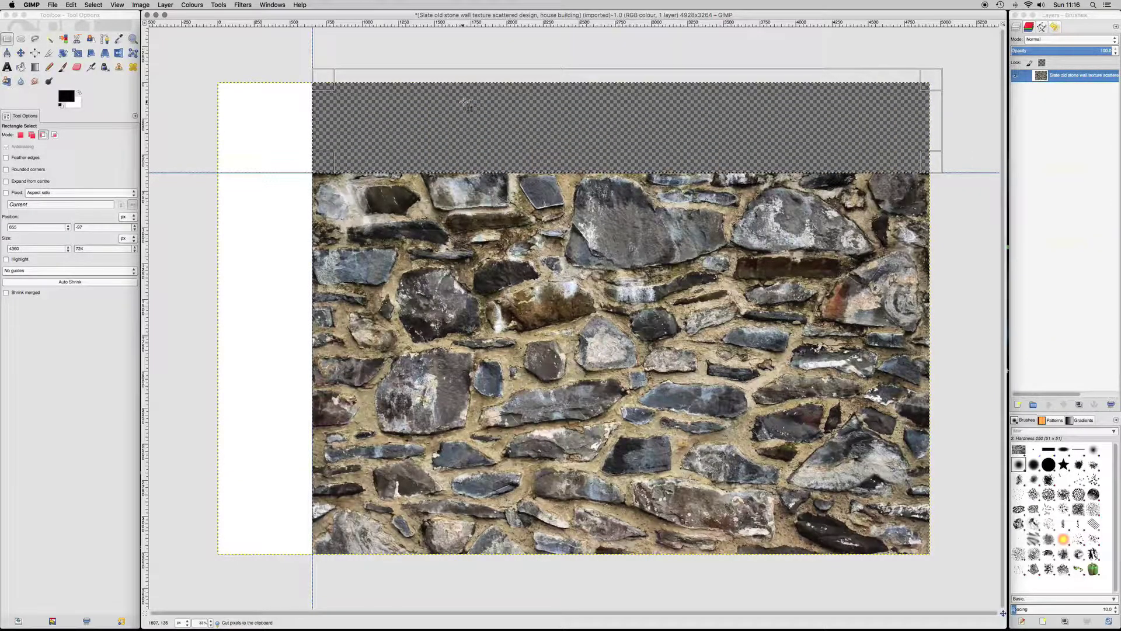
key("ctrl+v")
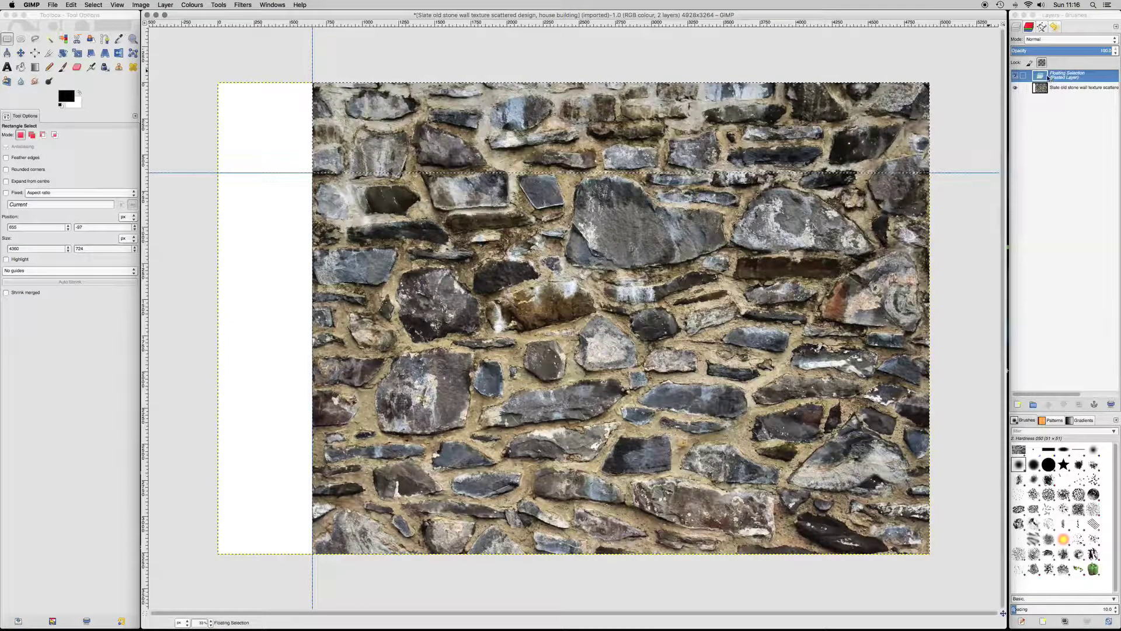
right_click(1043, 76)
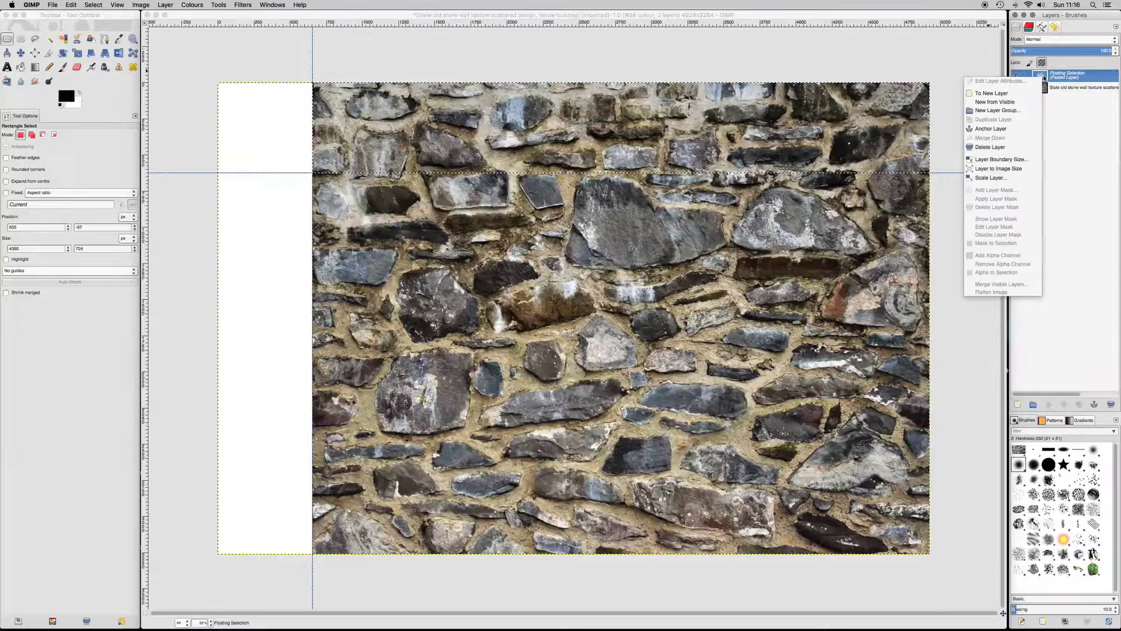
left_click(1018, 95)
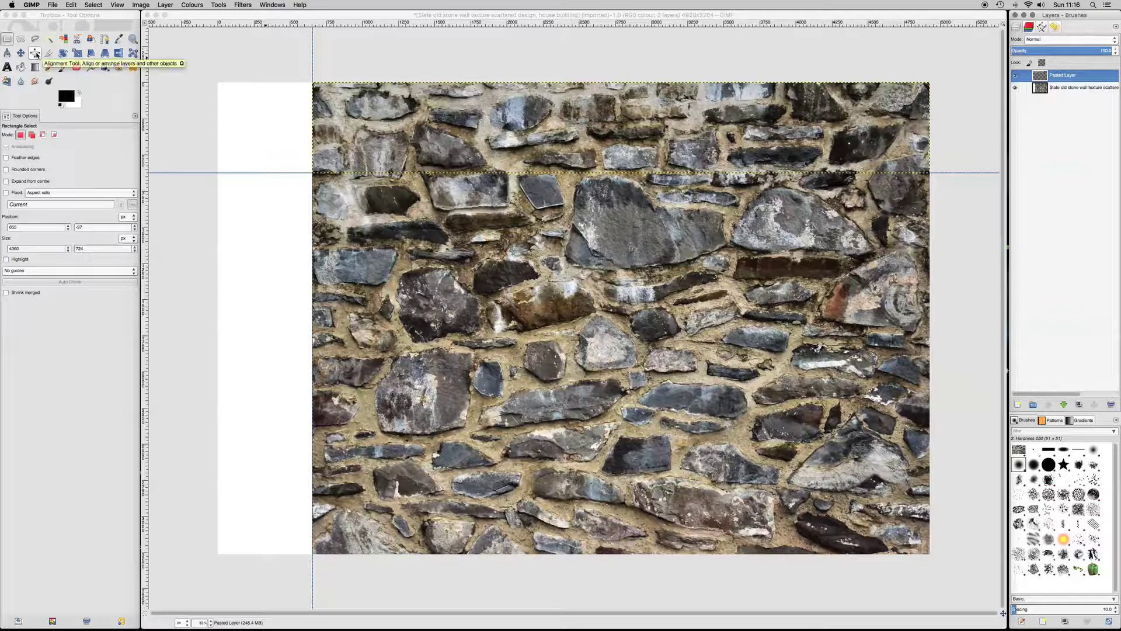
- Align the pasted strip layer with the bottom edge of the wall using the Alignment tool
left_click(36, 54)
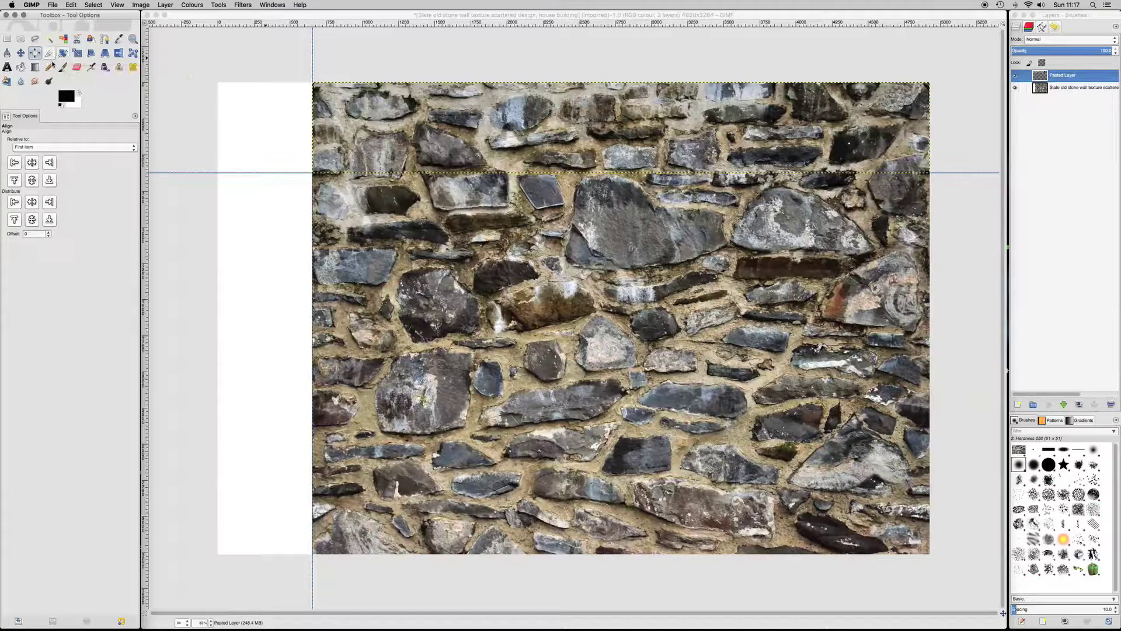
left_click(662, 119)
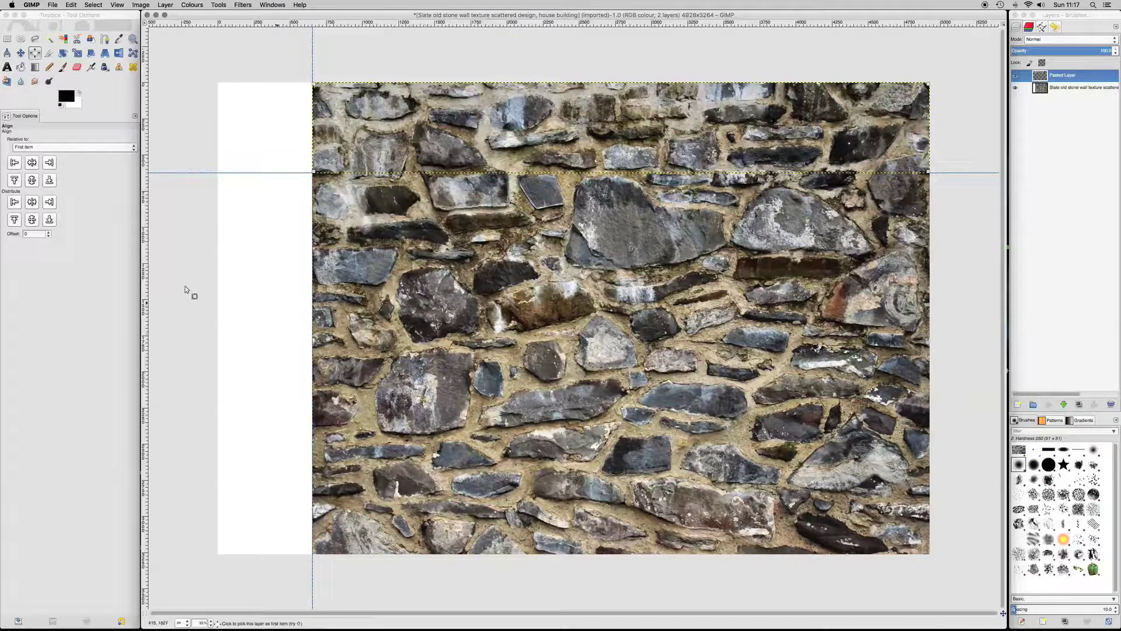
left_click(50, 180)
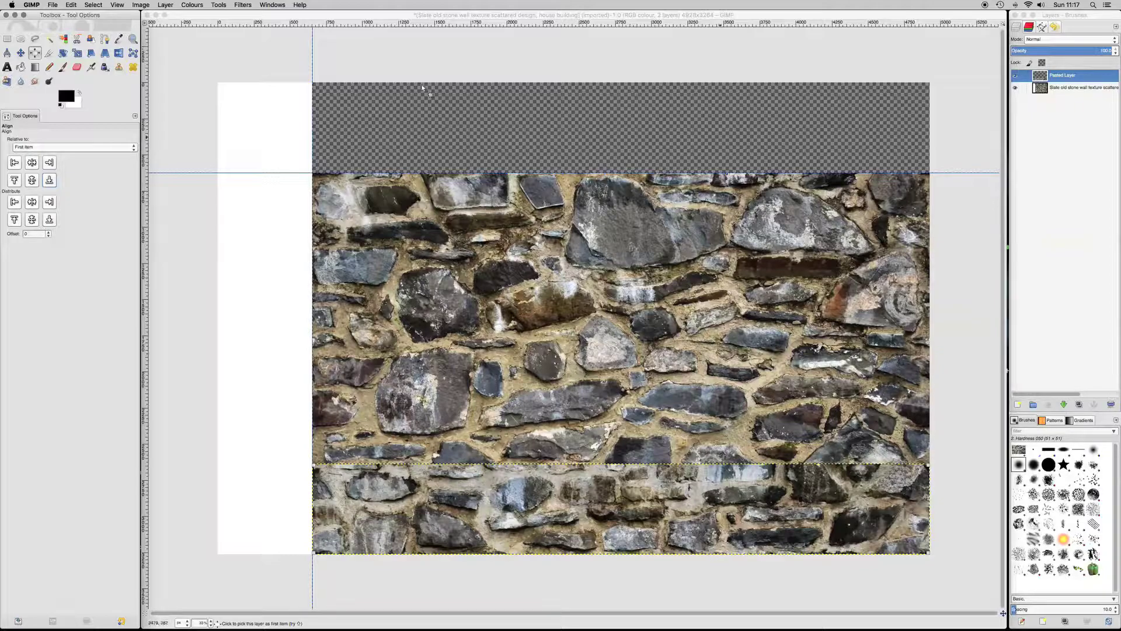
- Erase the hard upper edge of the pasted bottom strip along its full width to blend it into the wall
key("shift+e")
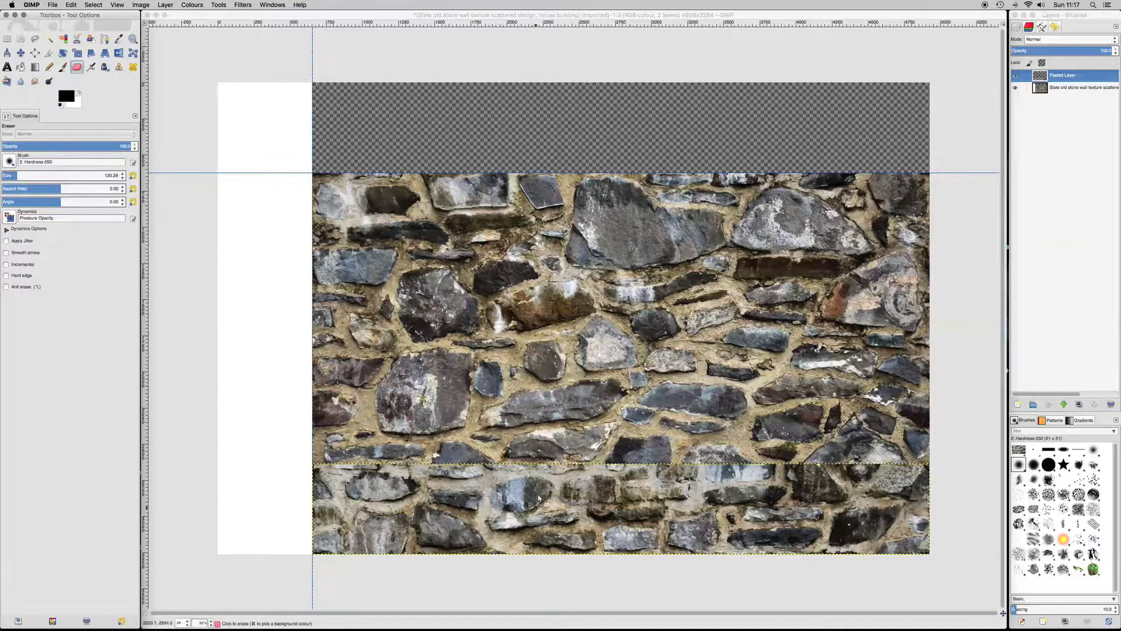
left_click(546, 468)
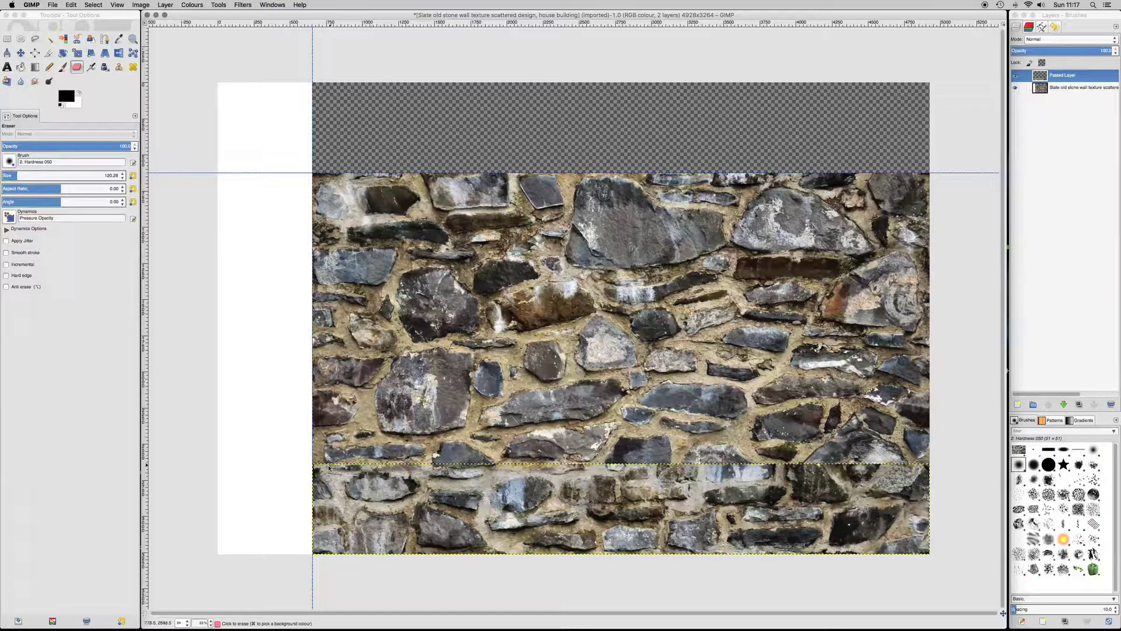
left_click_drag(306, 467, 486, 467)
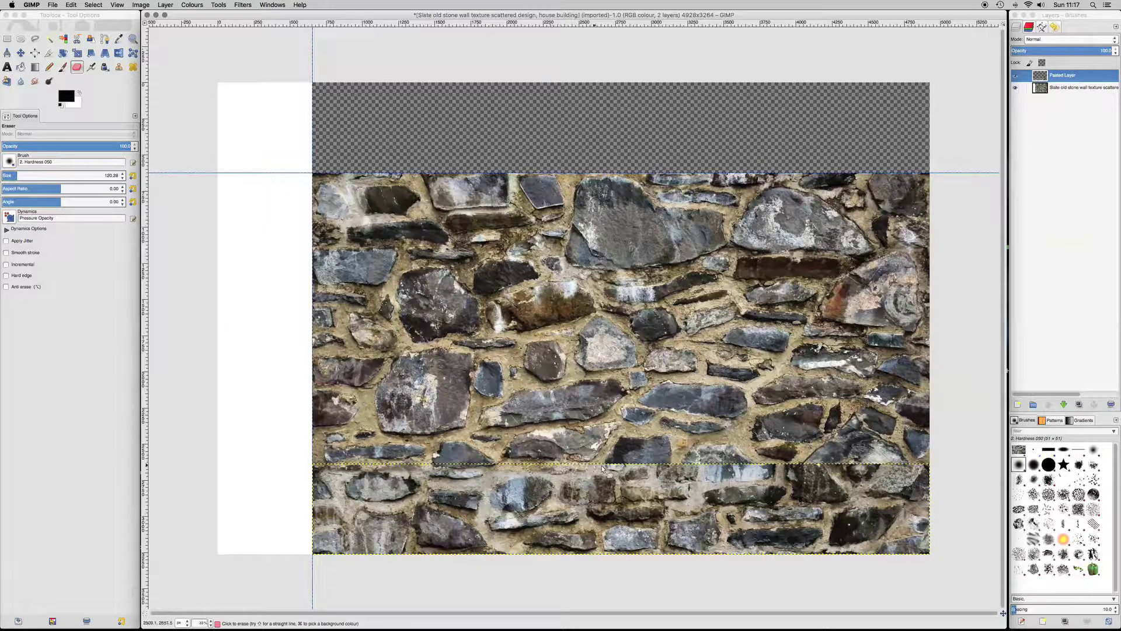
left_click_drag(813, 467, 899, 469)
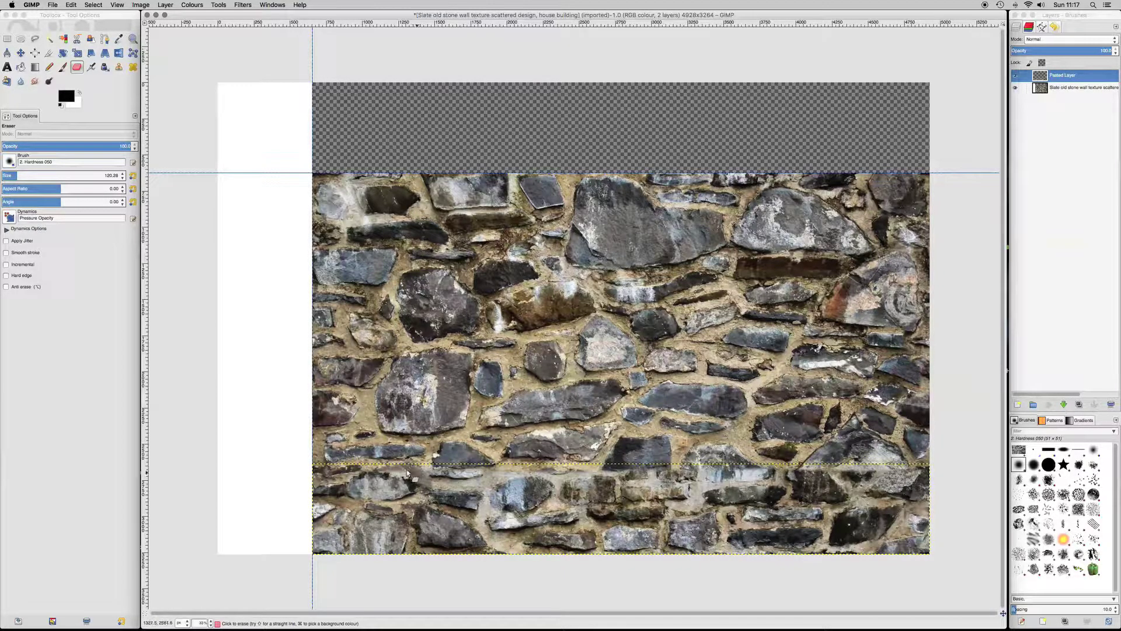
mouse_move(433, 483)
left_mouse_down()
mouse_move(503, 479)
mouse_move(476, 504)
mouse_move(486, 512)
mouse_move(470, 507)
mouse_move(516, 466)
left_mouse_up()
mouse_move(607, 482)
left_mouse_down()
mouse_move(578, 517)
mouse_move(502, 525)
mouse_move(812, 479)
mouse_move(916, 496)
mouse_move(782, 493)
mouse_move(724, 521)
mouse_move(807, 509)
mouse_move(888, 516)
mouse_move(776, 534)
mouse_move(794, 546)
left_mouse_up()
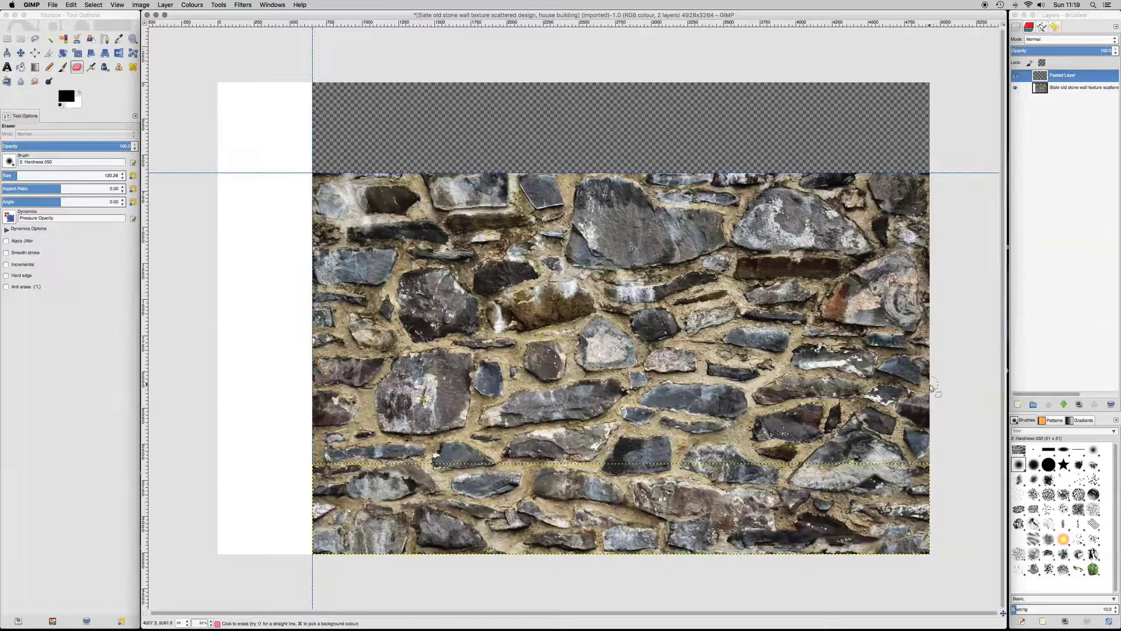
- Check the erased strip with the original wall layer hidden, show that layer again and merge the pasted layer down
left_click(1016, 88)
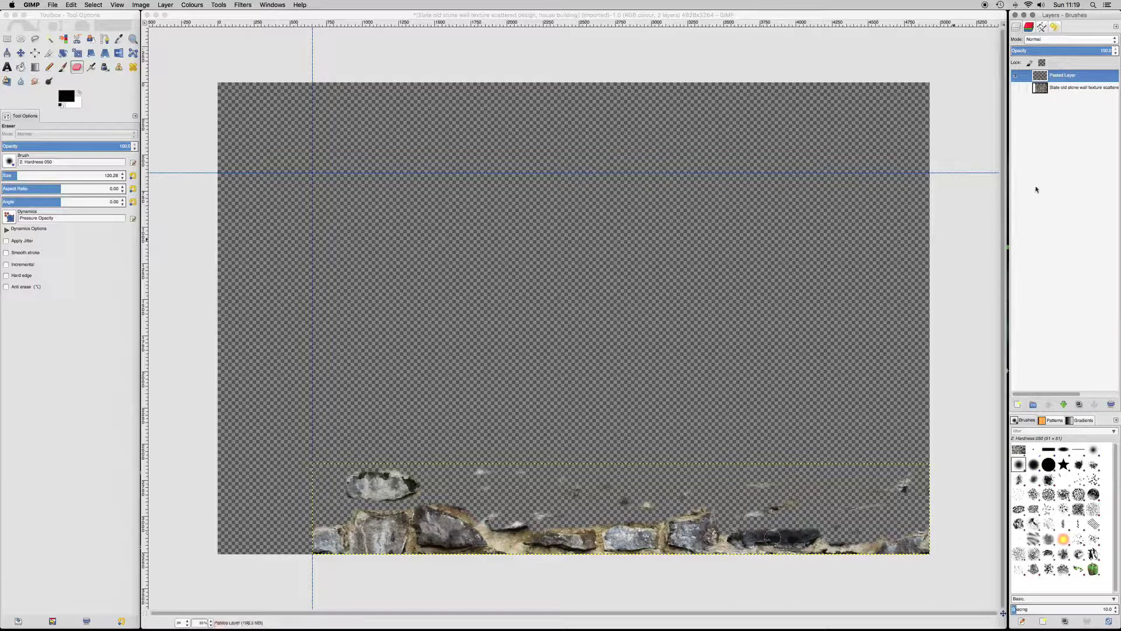
left_click(1017, 89)
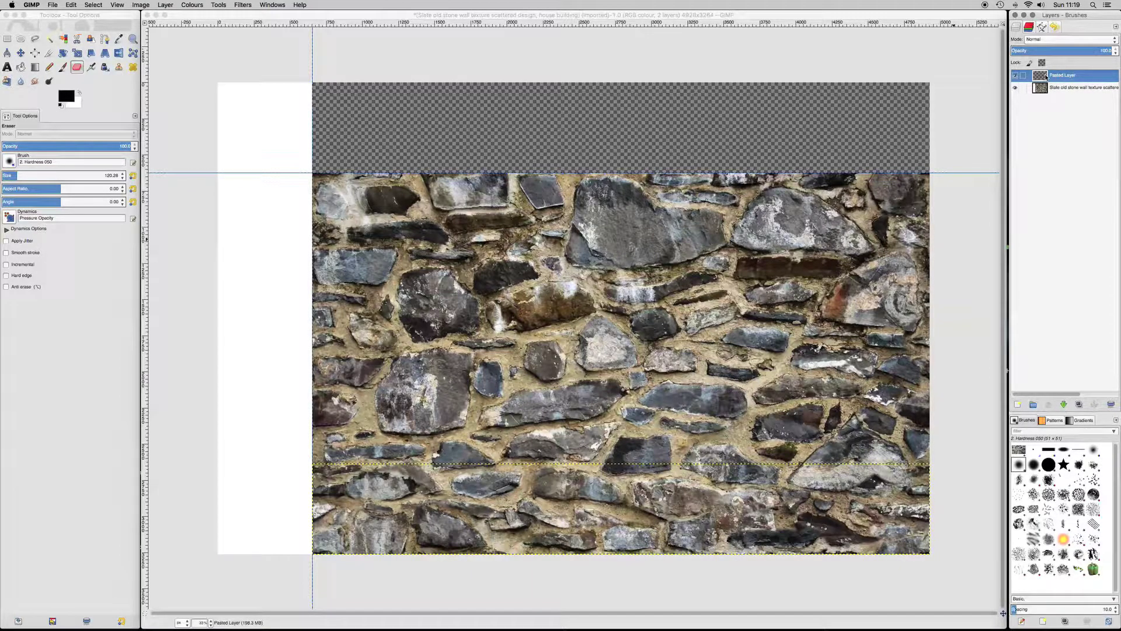
right_click(1058, 76)
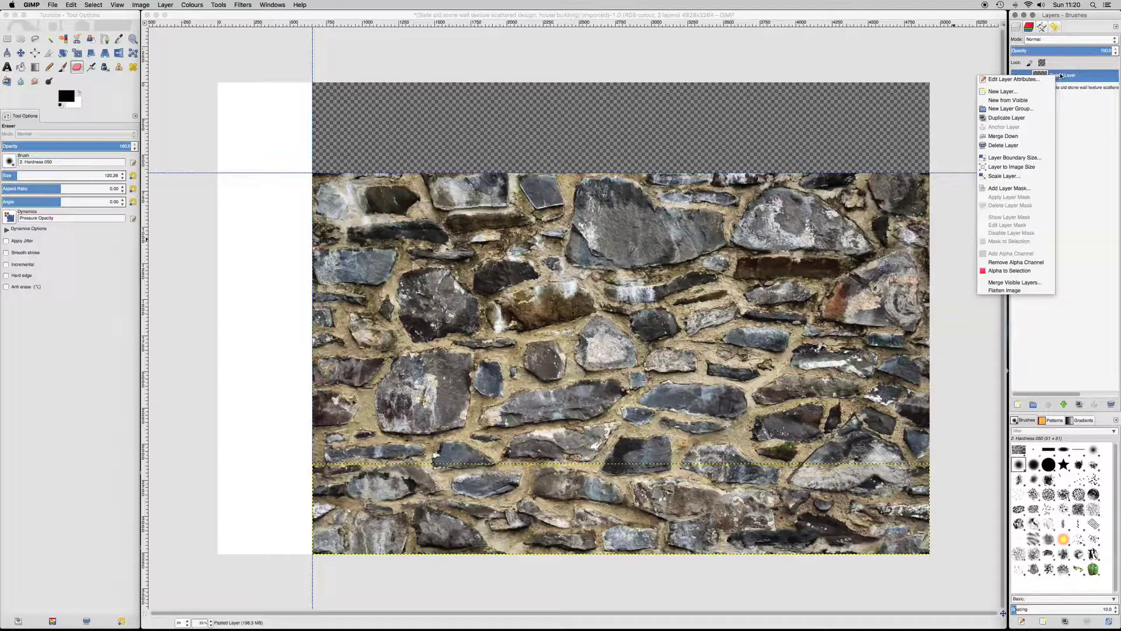
left_click(1031, 145)
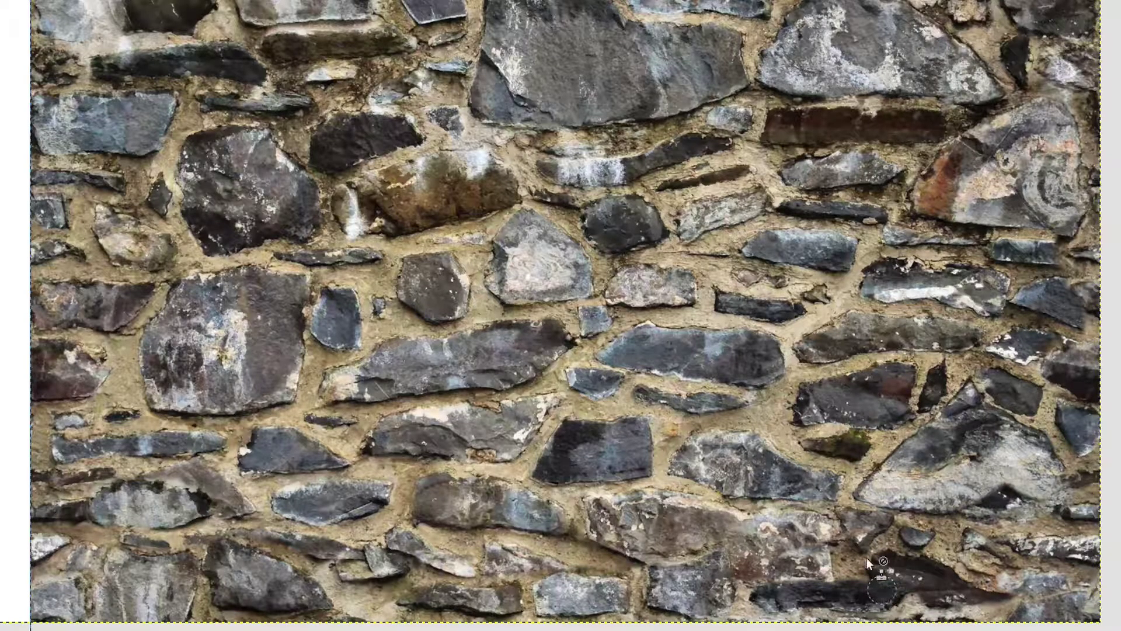
left_click(769, 340)
left_click(538, 287)
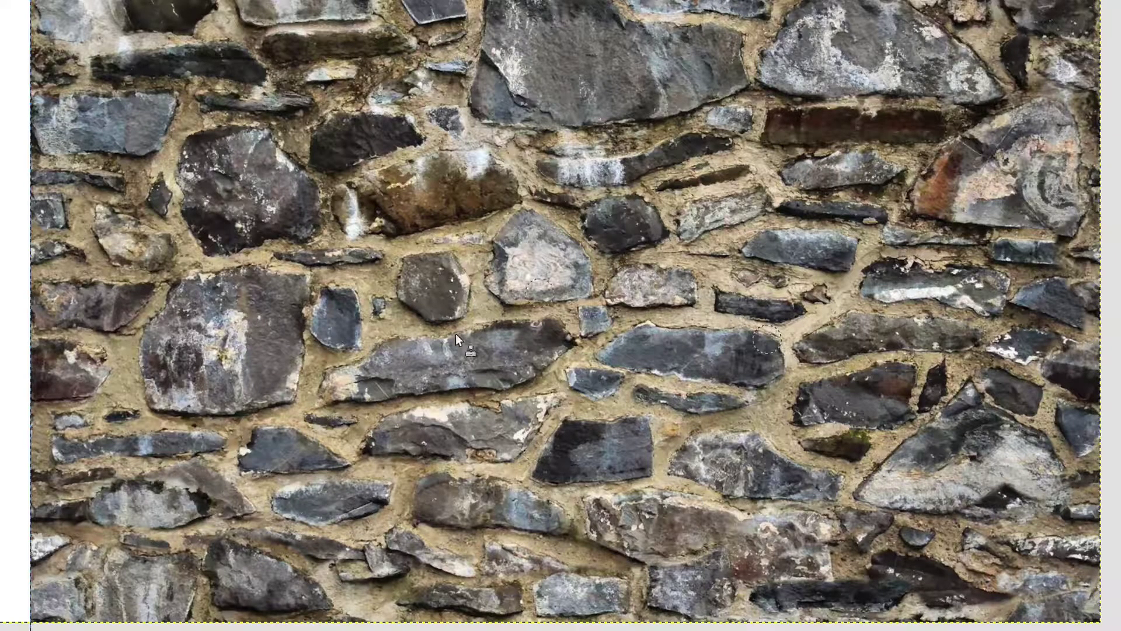
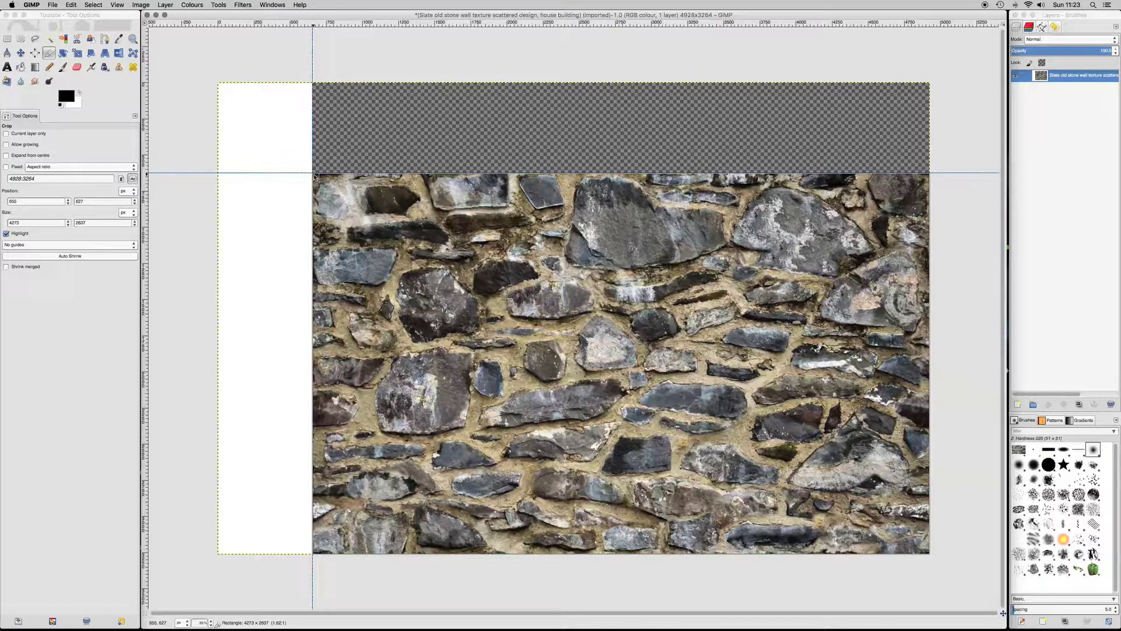
- Try a 4273 × 2637 px crop region starting at position 655, 627 and check its upper-left corner at 100% zoom
left_click_drag(314, 176, 314, 177)
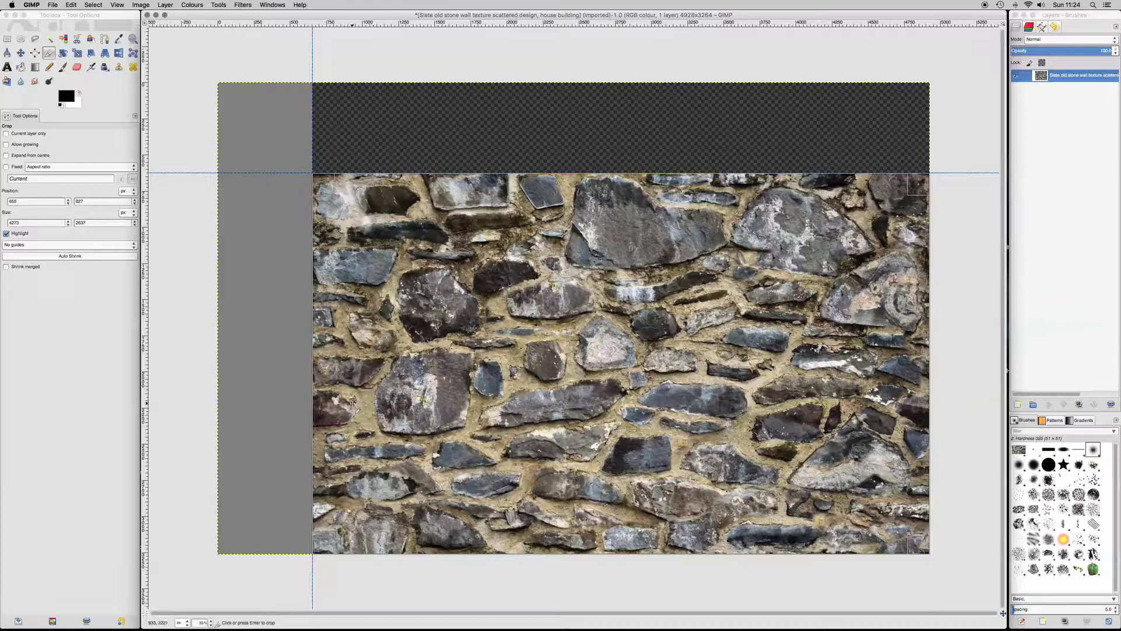
left_click(213, 623)
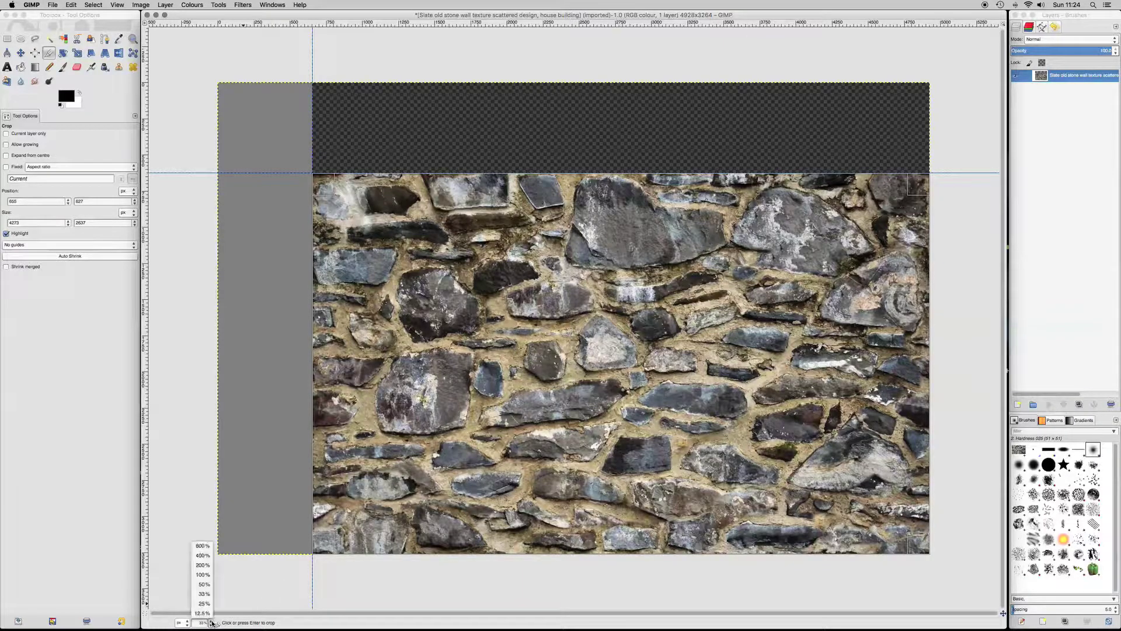
left_click(207, 576)
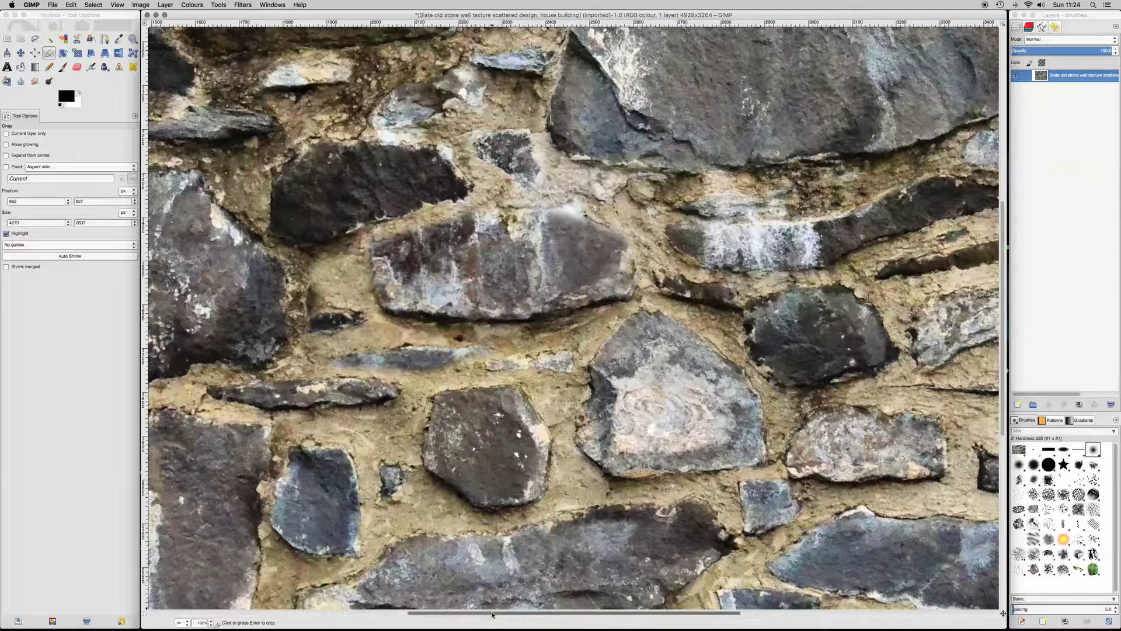
left_click_drag(492, 615, 241, 614)
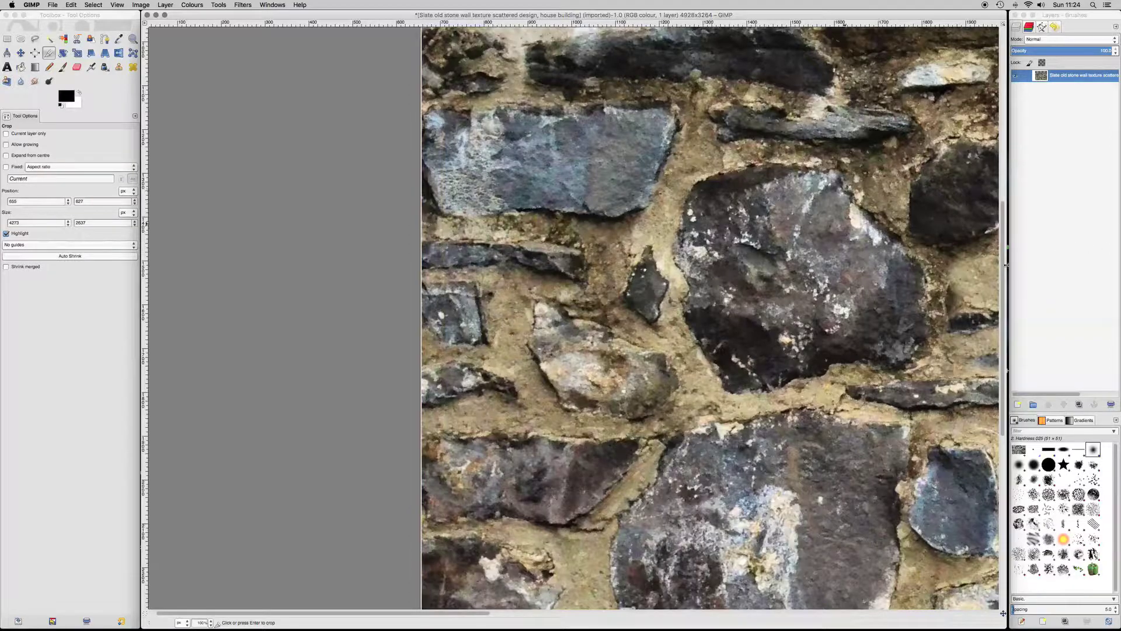
scroll(934, 117, "up", 2)
scroll(487, 309, "up", 5)
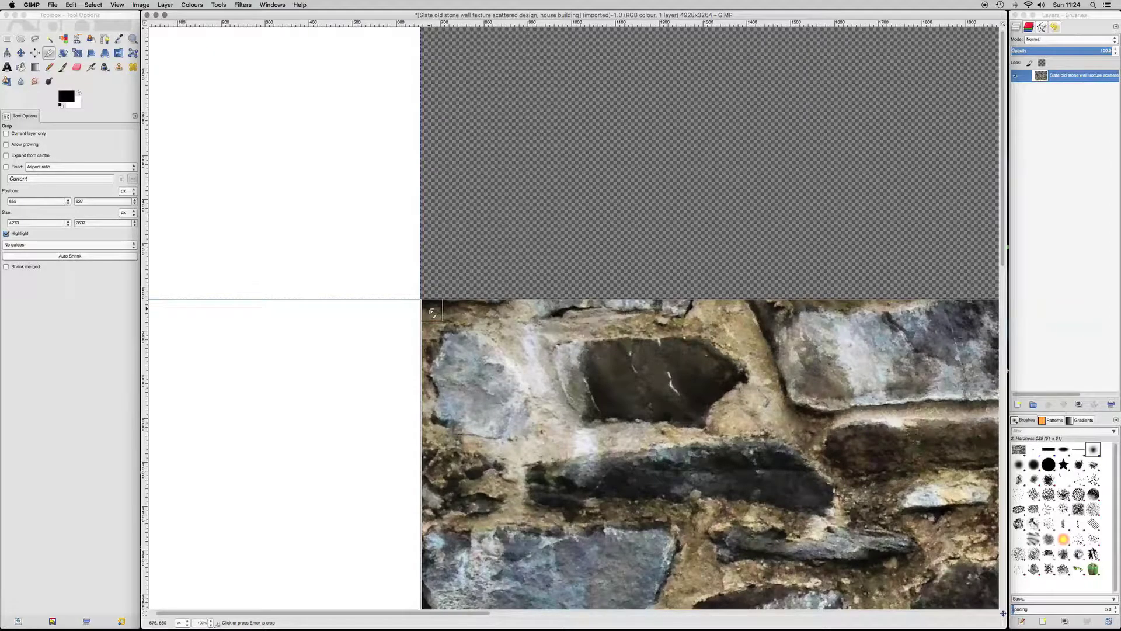
left_click(432, 312)
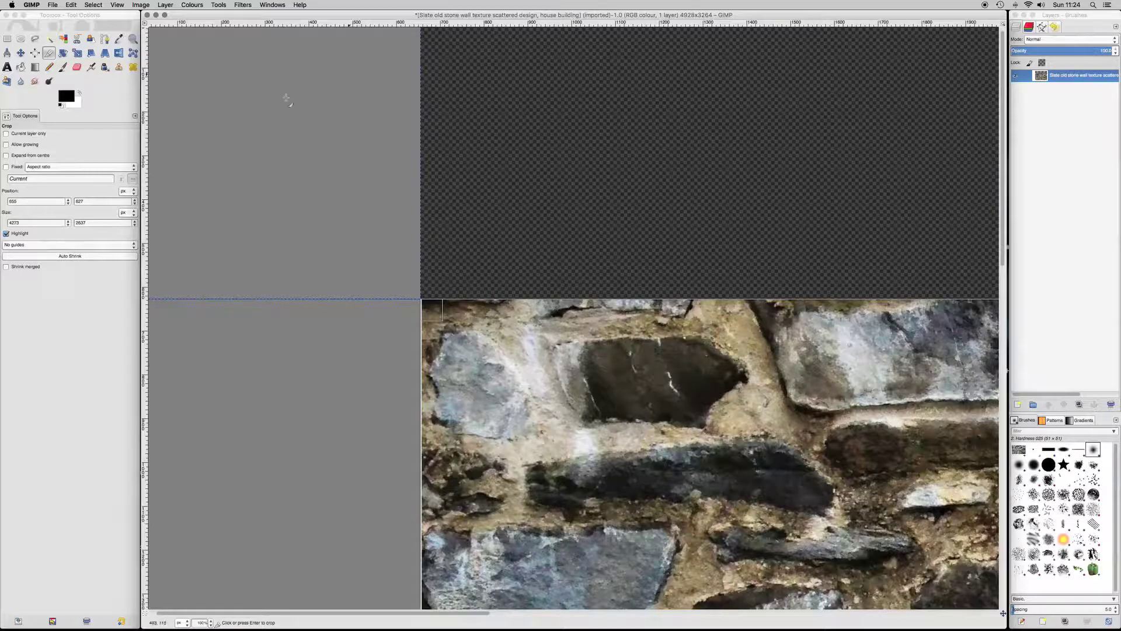
- Add a second vertical guide at about 658 px, just inside the wall's left edge
left_click(21, 53)
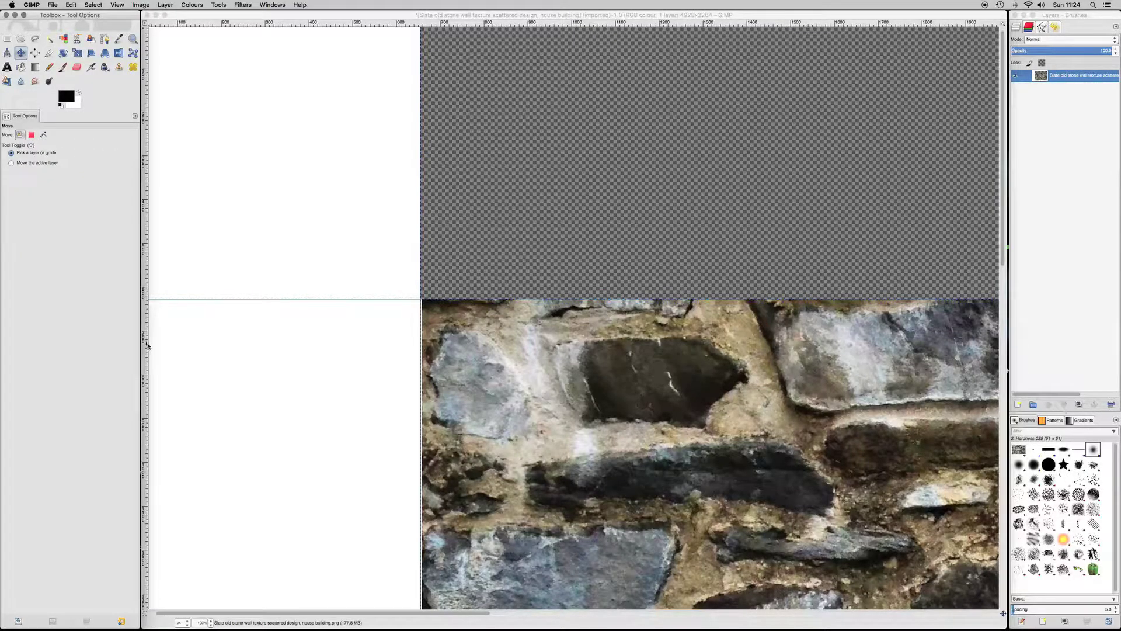
left_click_drag(145, 344, 422, 368)
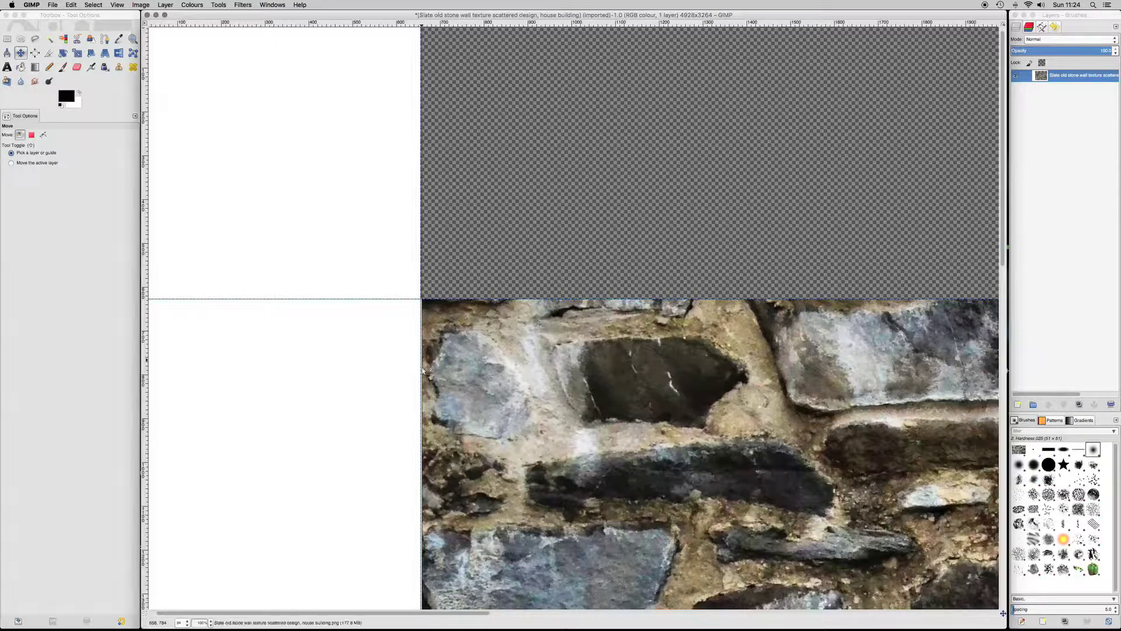
left_click(212, 622)
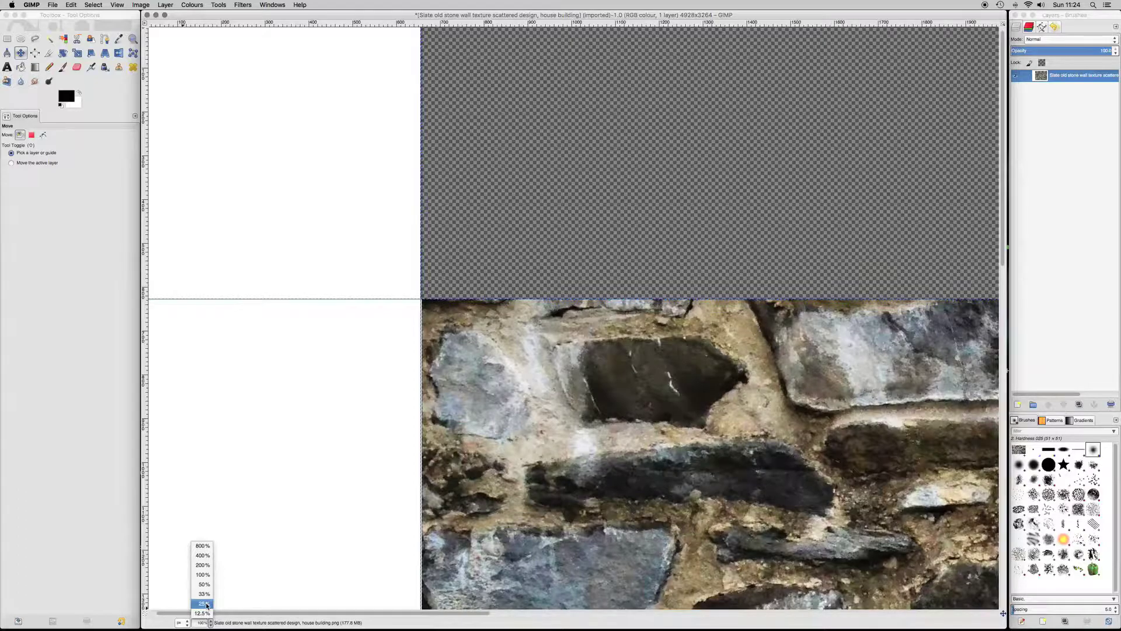
left_click(207, 604)
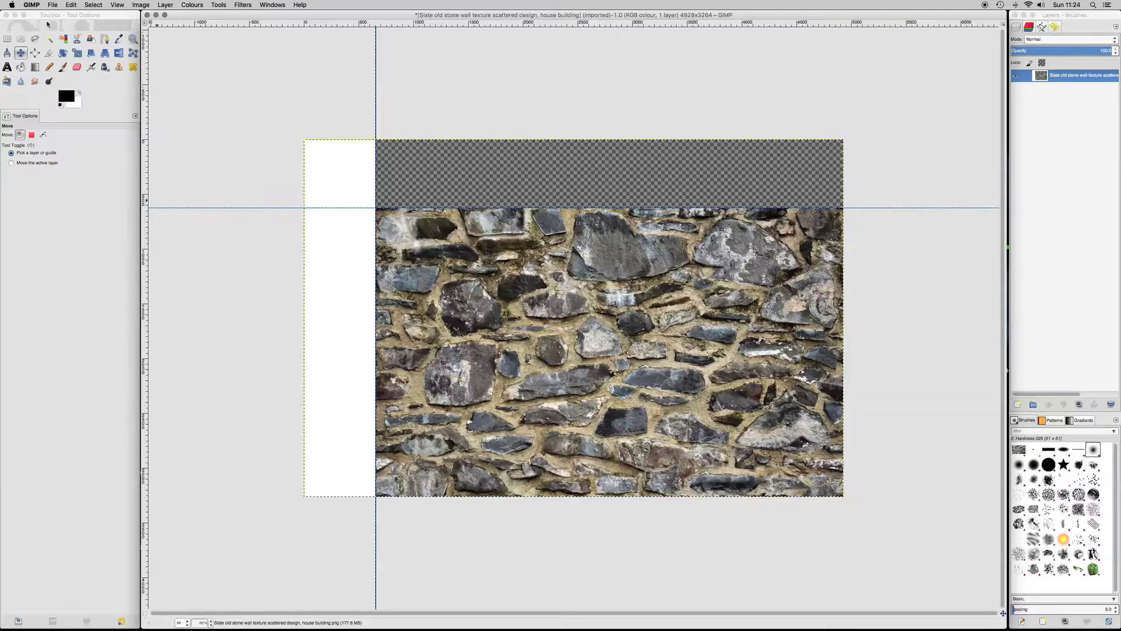
- Outline a 4270 × 2637 px crop region starting at position 658, 627 along the guides, and check its upper-left corner at 100% zoom
left_click(49, 53)
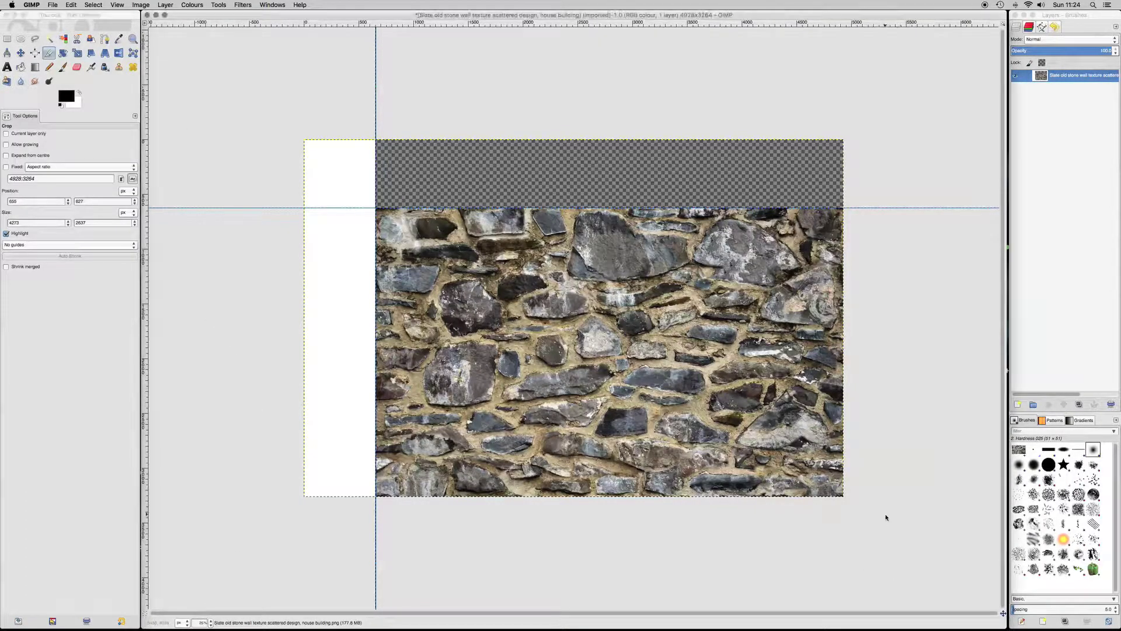
left_click_drag(883, 517, 380, 211)
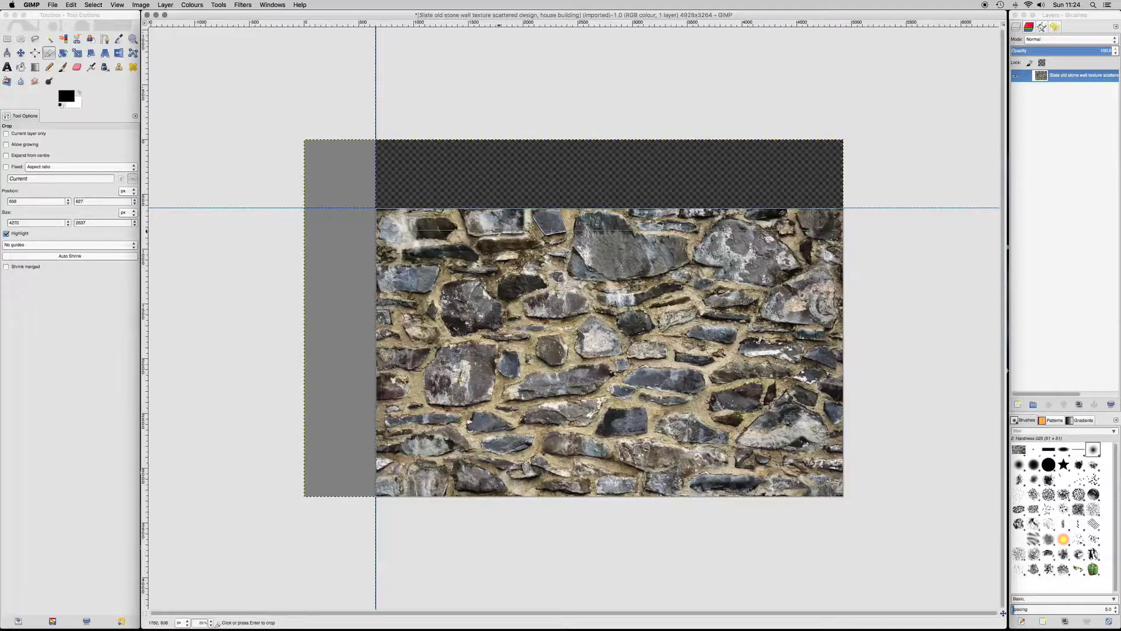
left_click(210, 622)
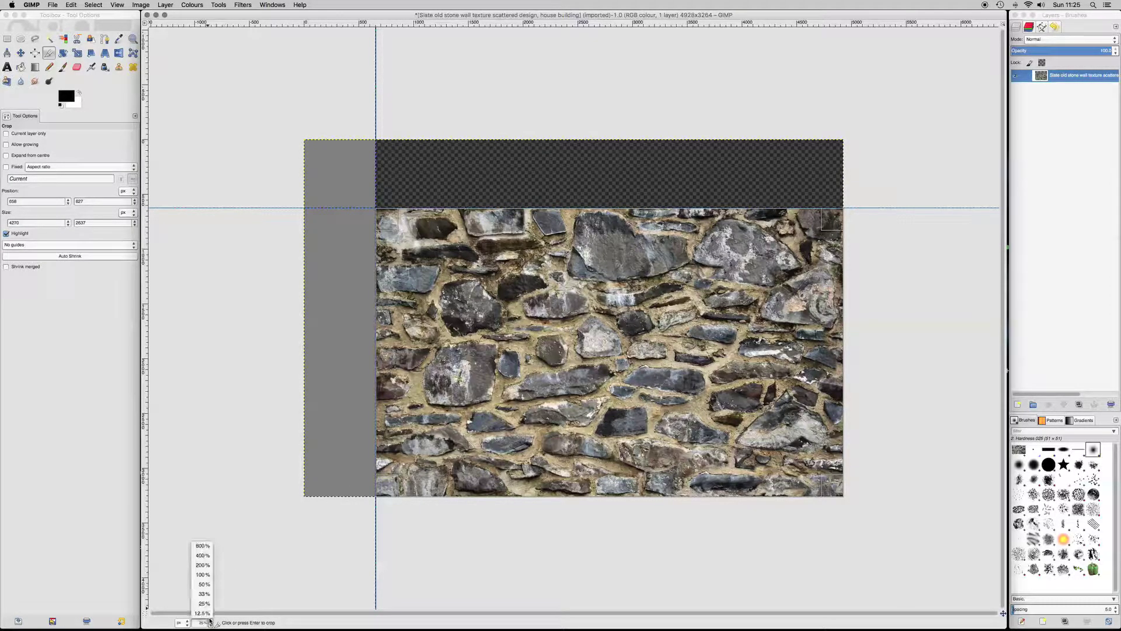
left_click(207, 576)
key("1")
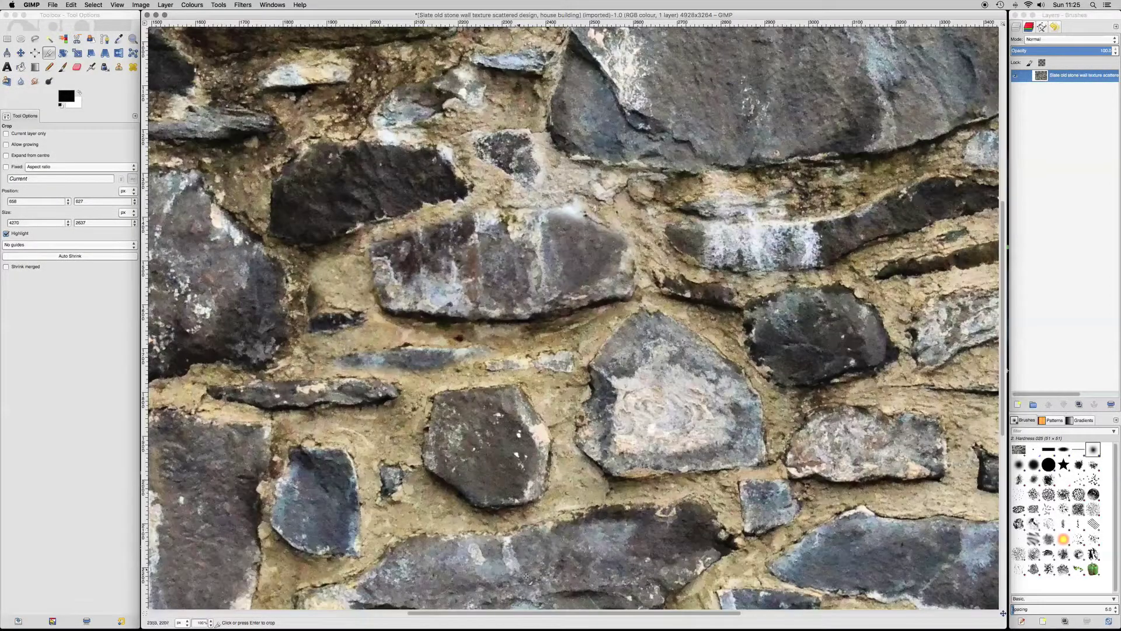
left_click_drag(451, 613, 228, 613)
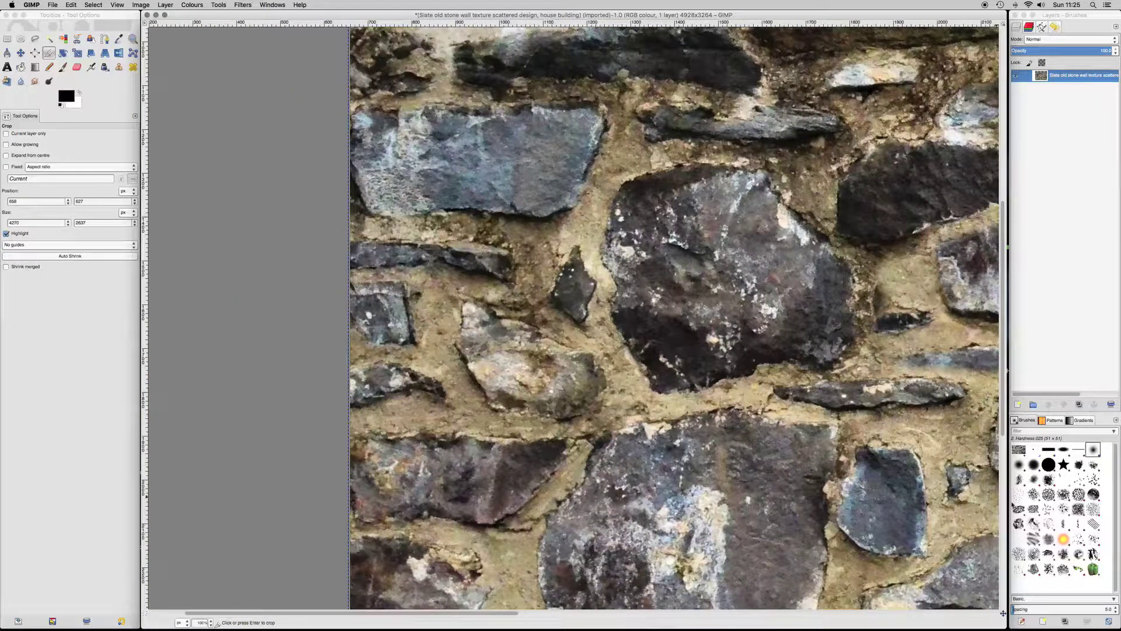
left_click_drag(1002, 415, 1000, 288)
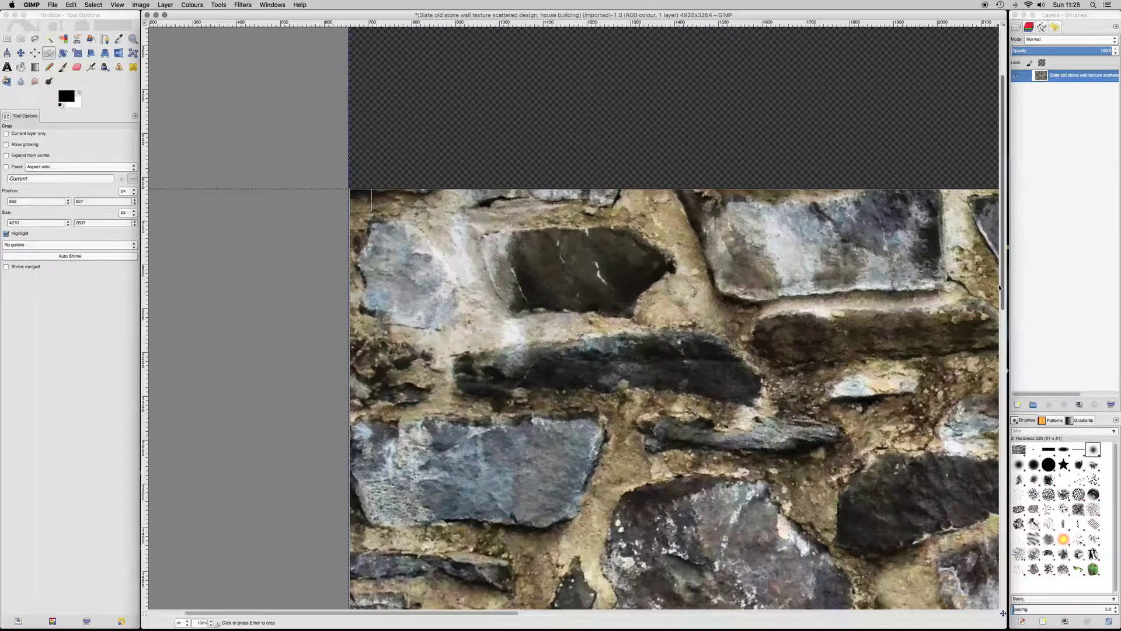
left_click(212, 623)
left_click(211, 596)
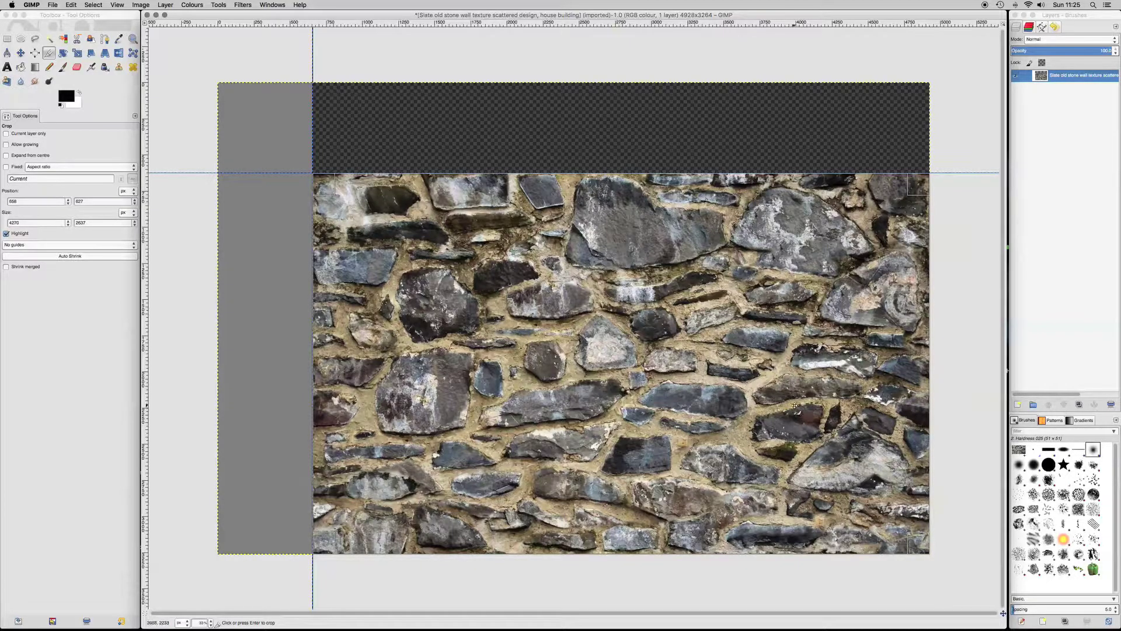
- Crop the stone wall image to the outlined 4270 × 2637 px region
key("Return")
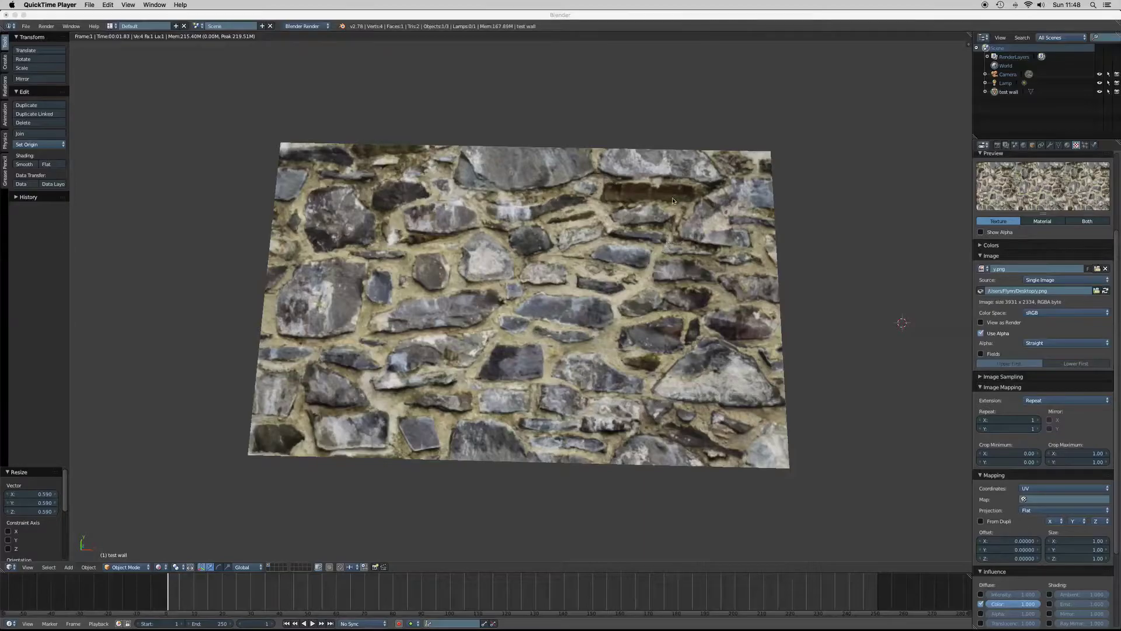
- In Blender, set the test wall texture's image mapping repeat to 2 in both X and Y to test the tiling
left_click(1039, 422)
left_click(1036, 428)
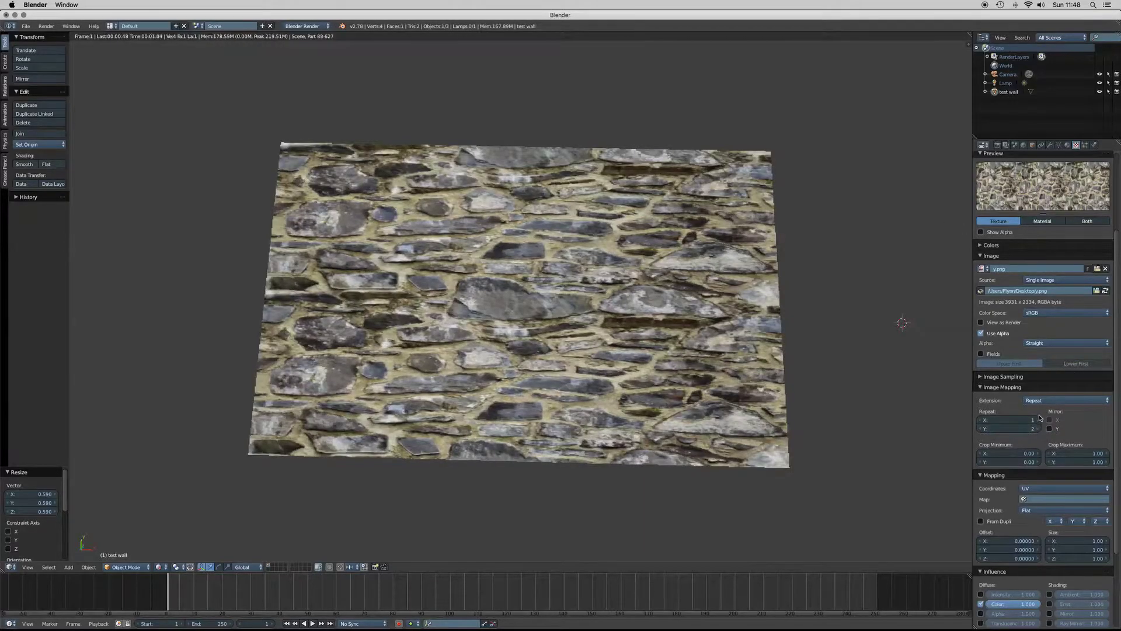
left_click(1038, 420)
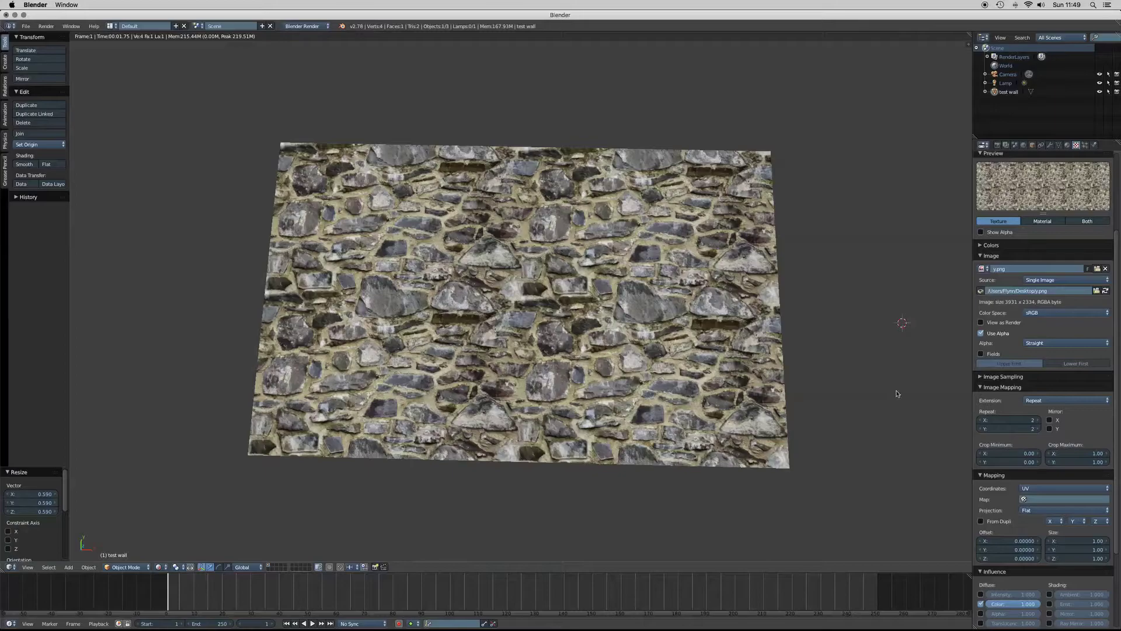
- Increase the wall texture's repeat in X and Y to 3 each, and then to 4 each
left_click(1038, 420)
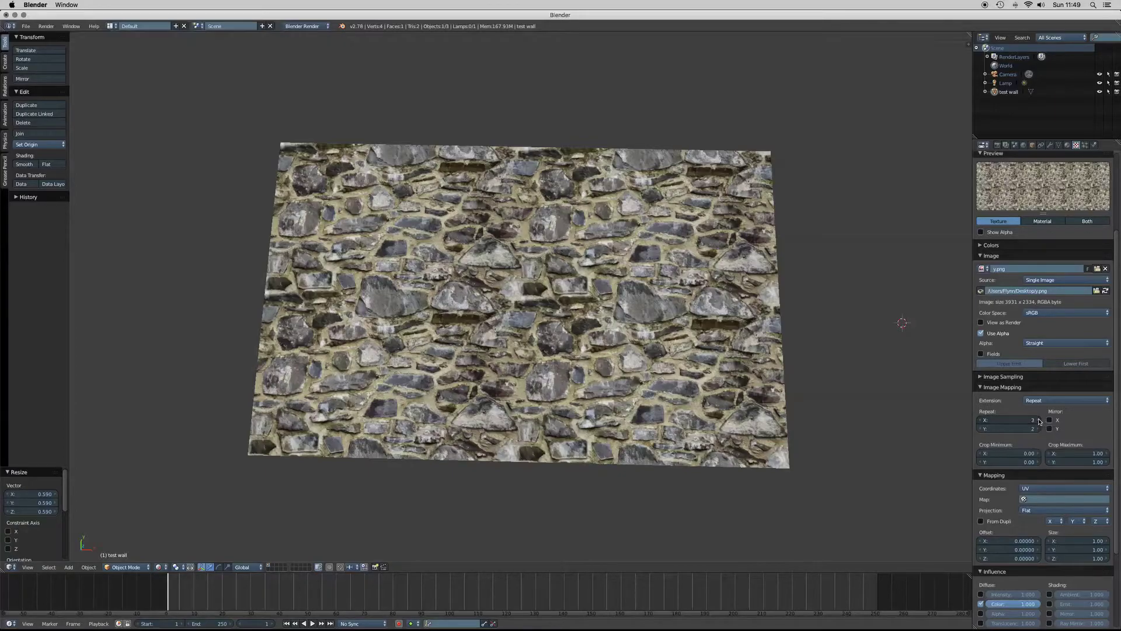
left_click(1040, 425)
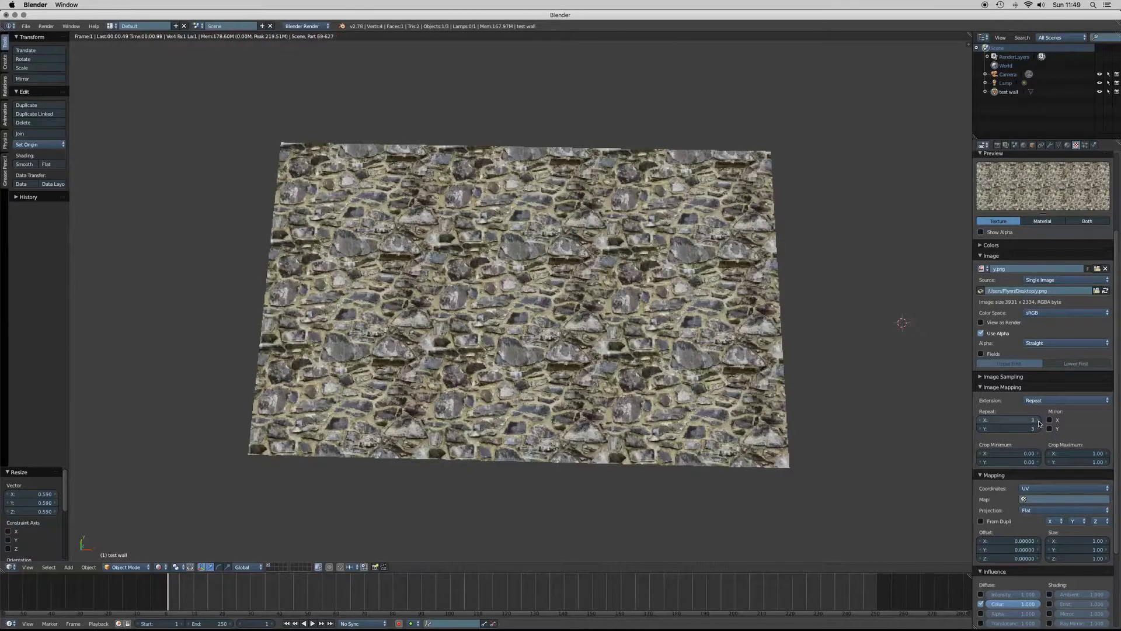
left_click(1039, 420)
left_click(1039, 428)
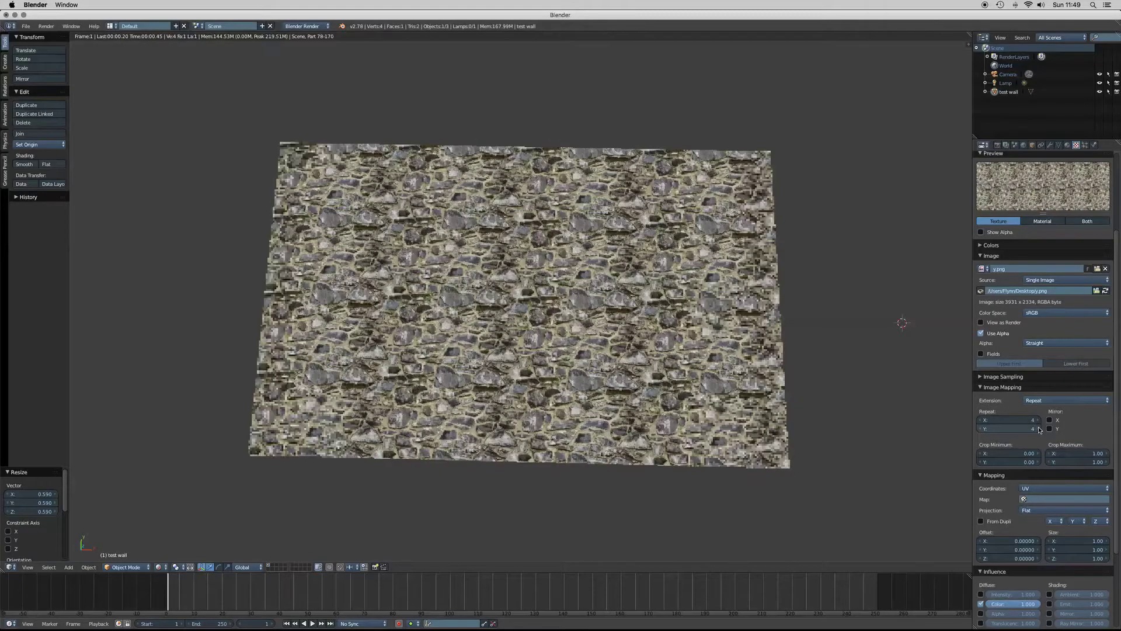